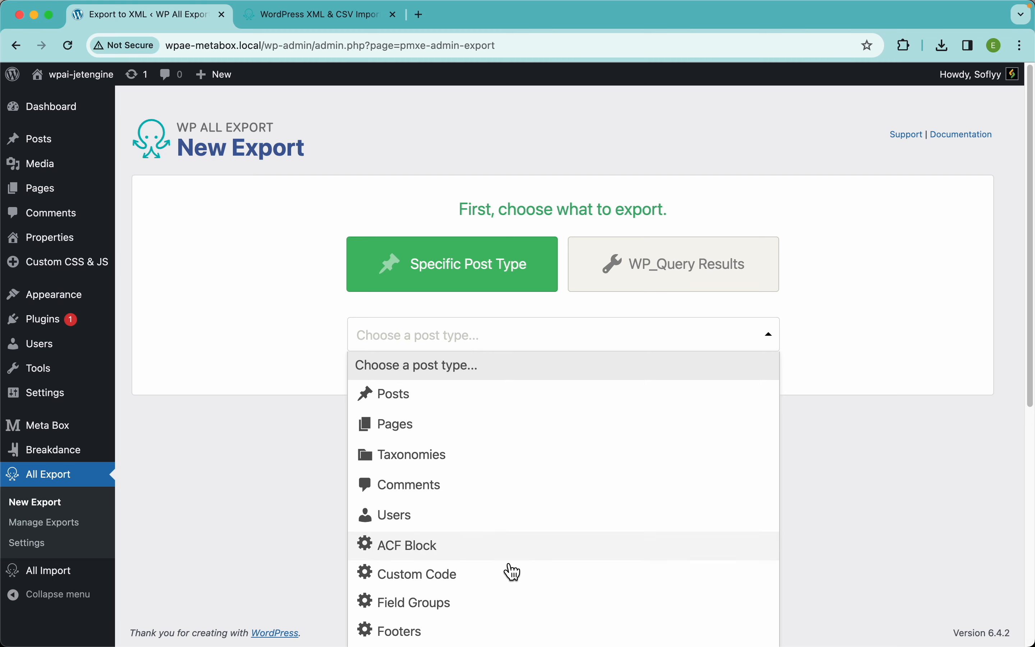
Target the Properties post type (104 records) and expand the filtering options
scroll(511, 571, down, 10)
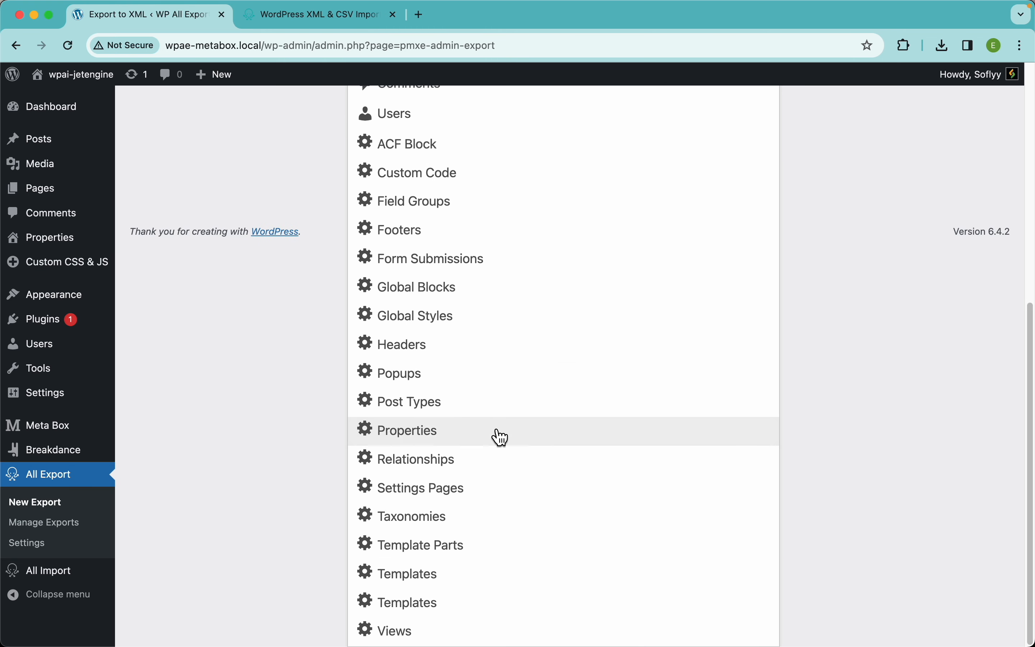
click(471, 441)
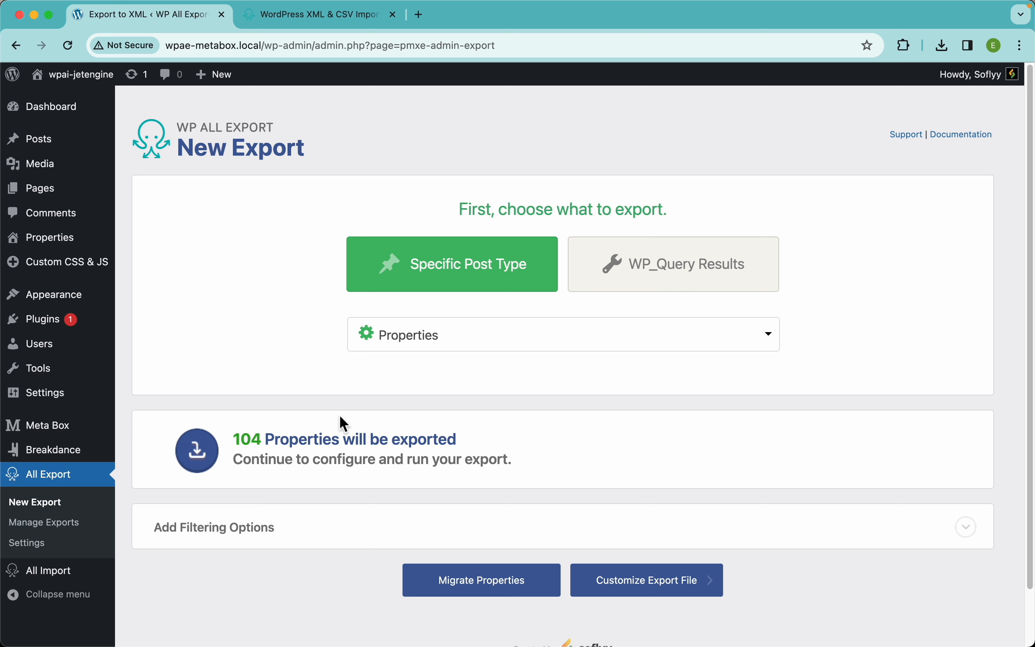
click(379, 540)
scroll(419, 472, down, 3)
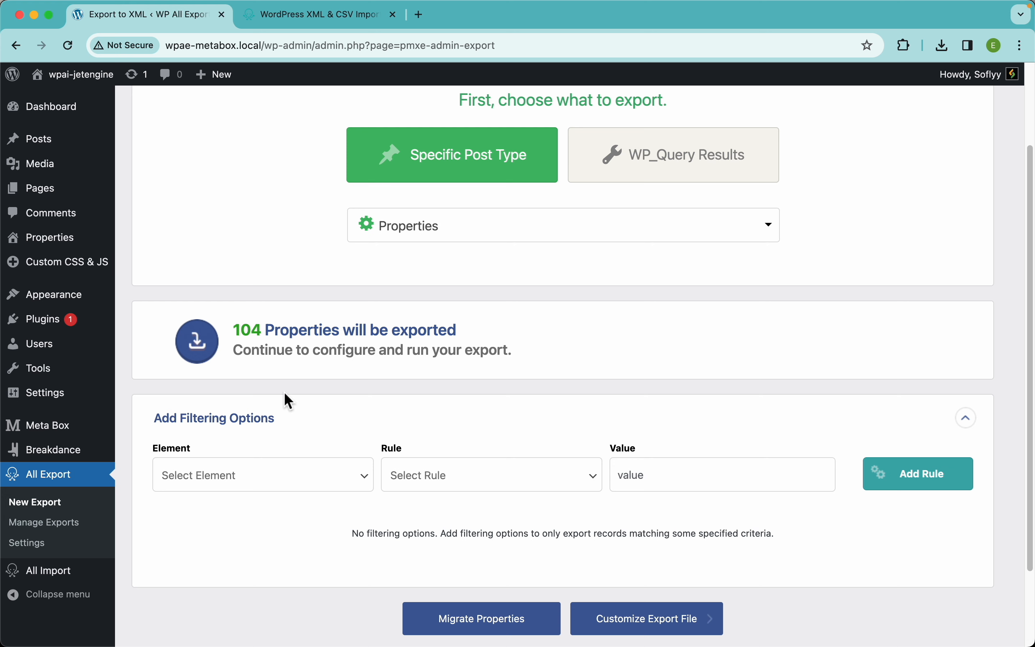
scroll(364, 330, down, 2)
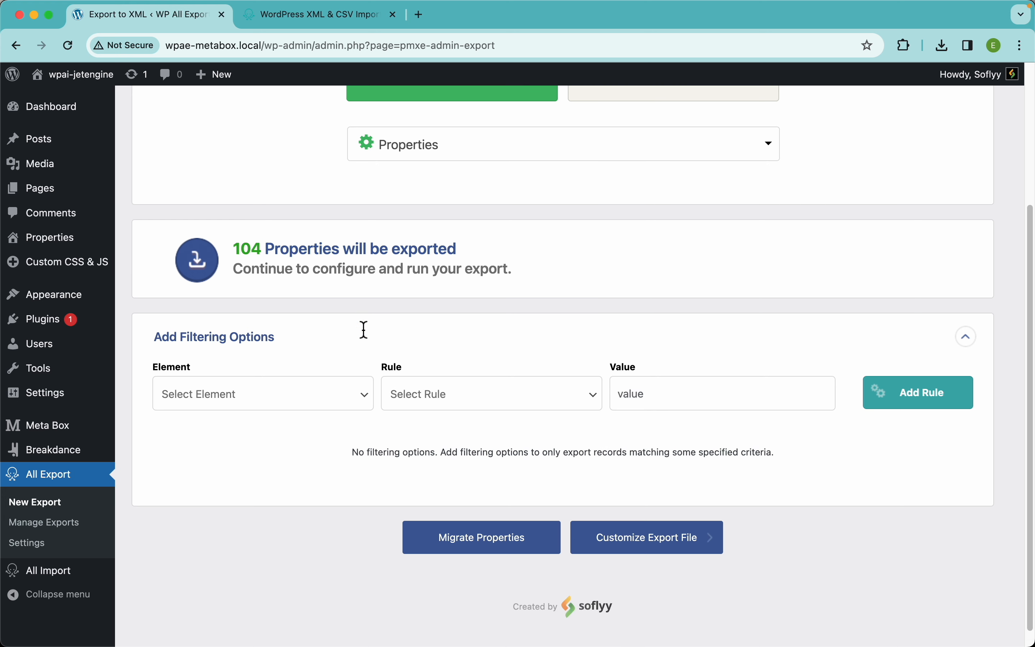
scroll(364, 330, down, 1)
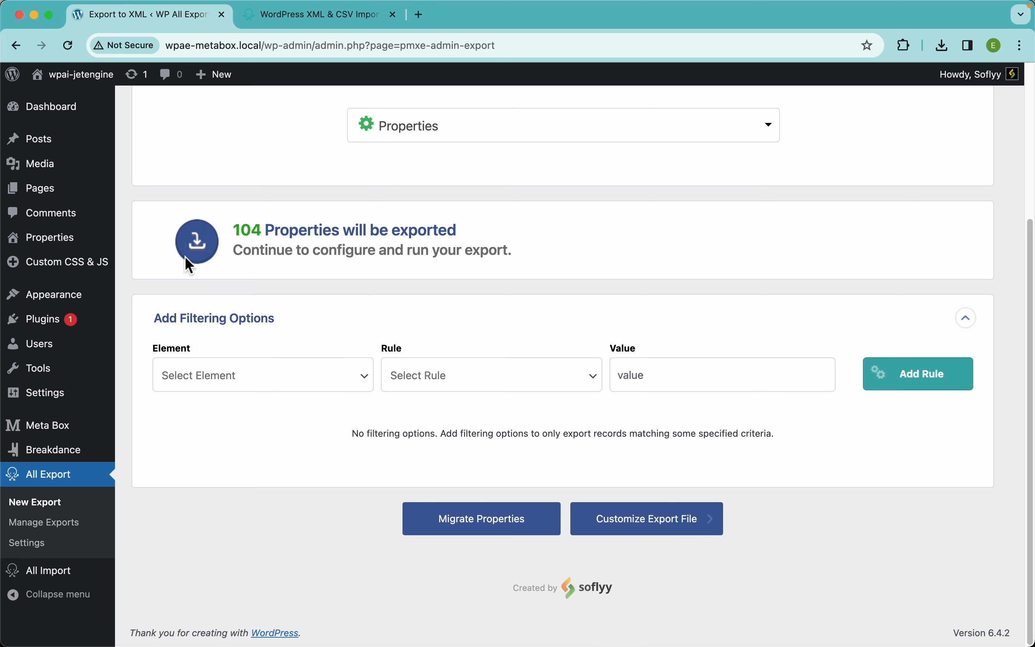
Open the Properties list in a new tab placed beside the export
right_click(91, 236)
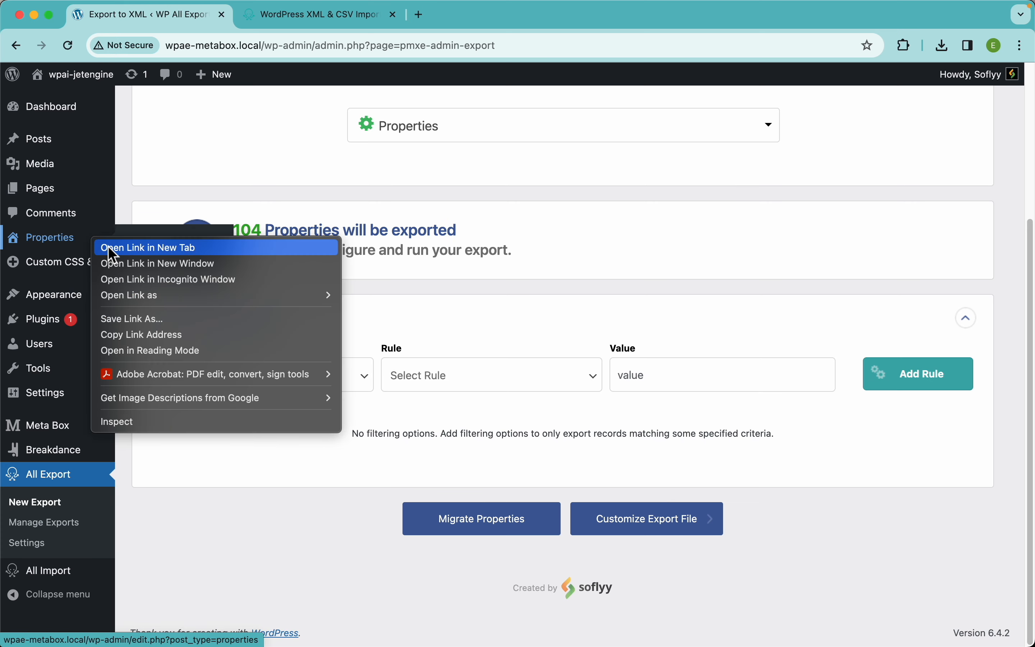
click(109, 247)
drag(451, 19, 311, 23)
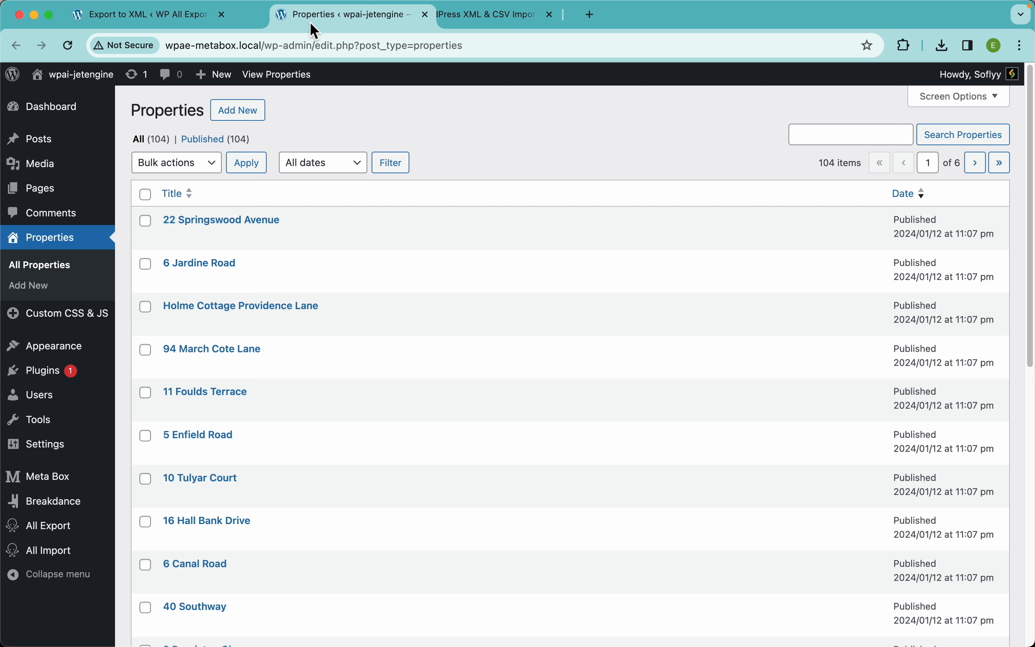
click(228, 226)
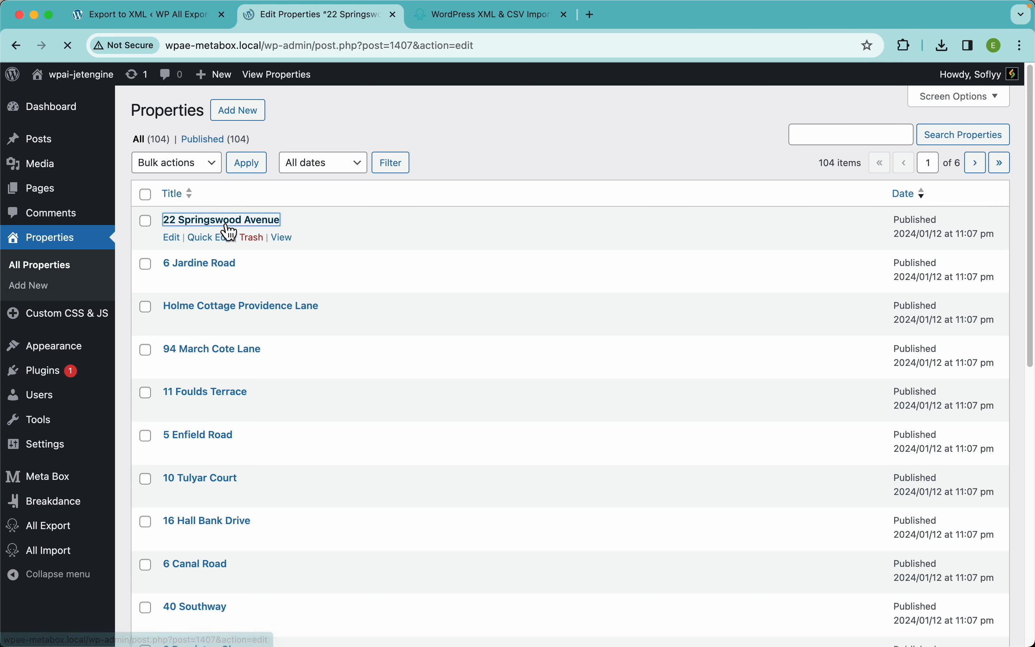
scroll(419, 387, down, 5)
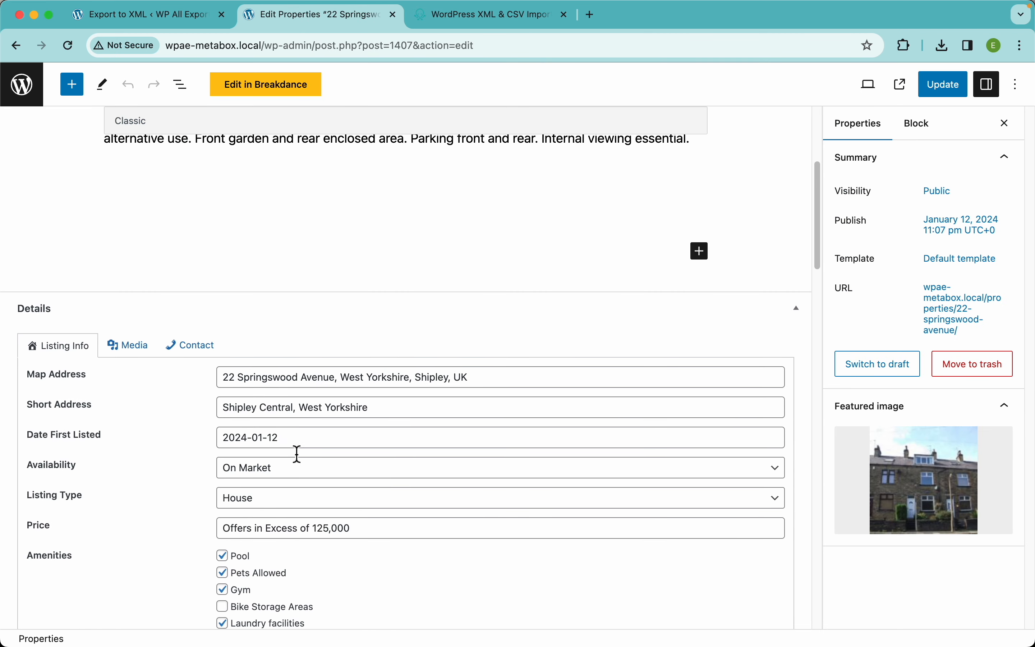
scroll(164, 496, down, 2)
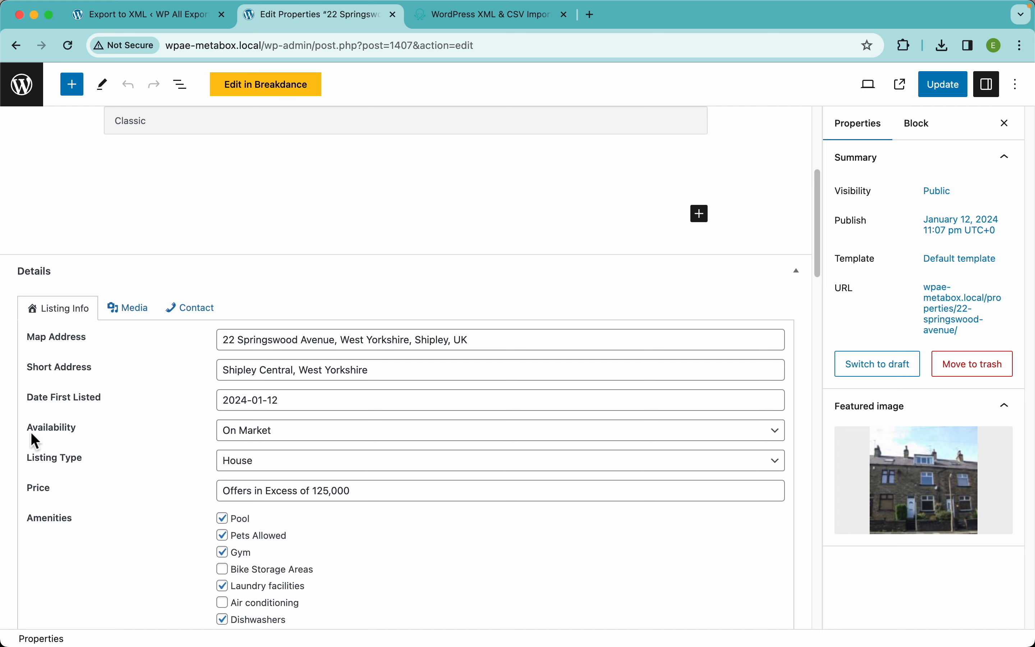
click(258, 432)
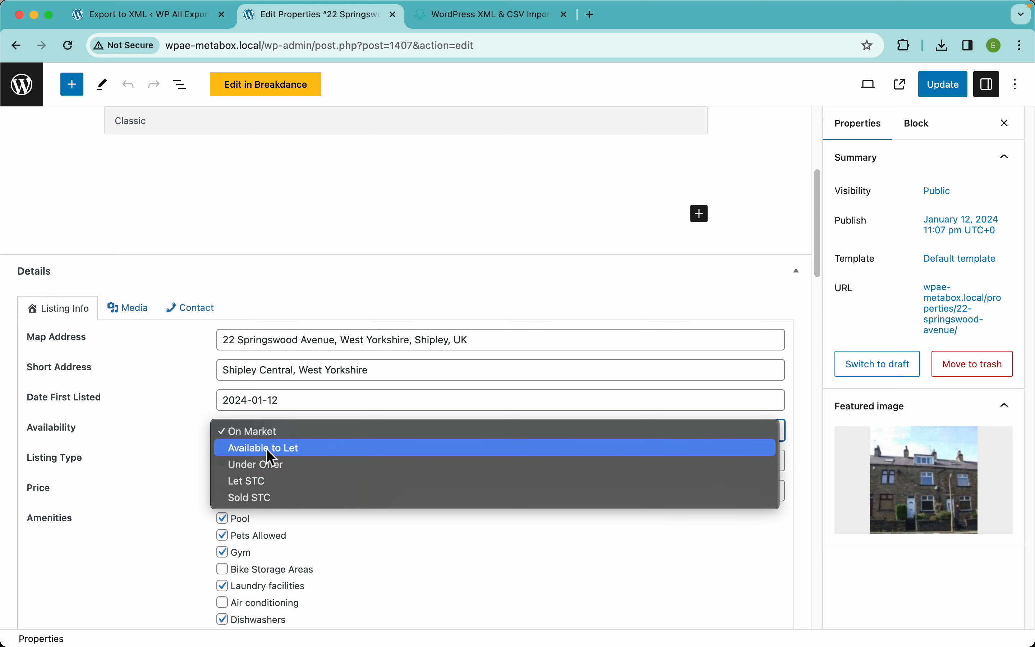
click(183, 451)
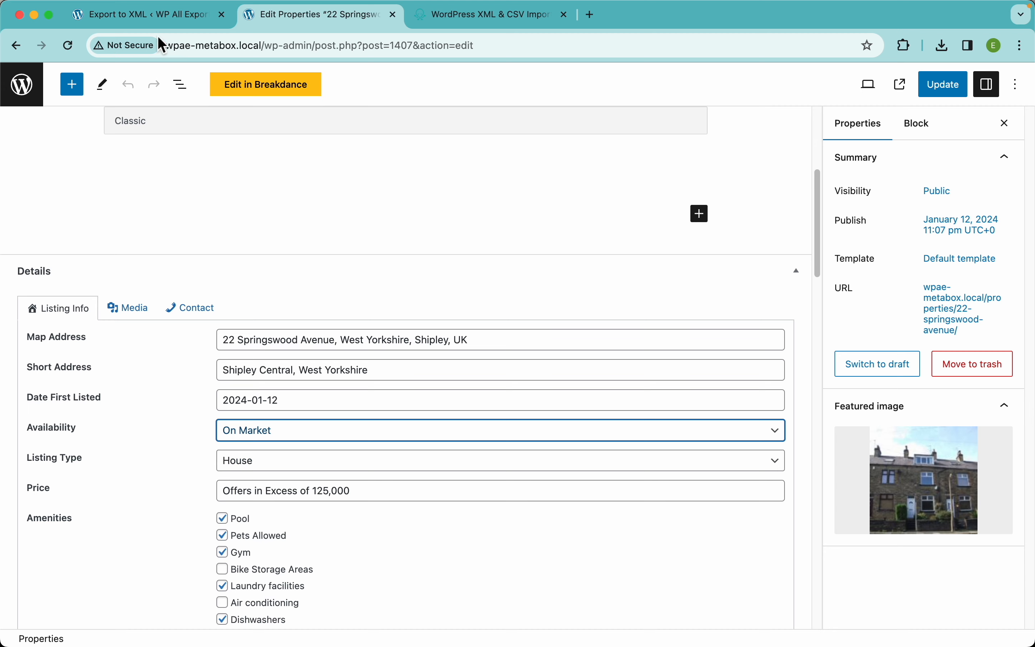
click(159, 24)
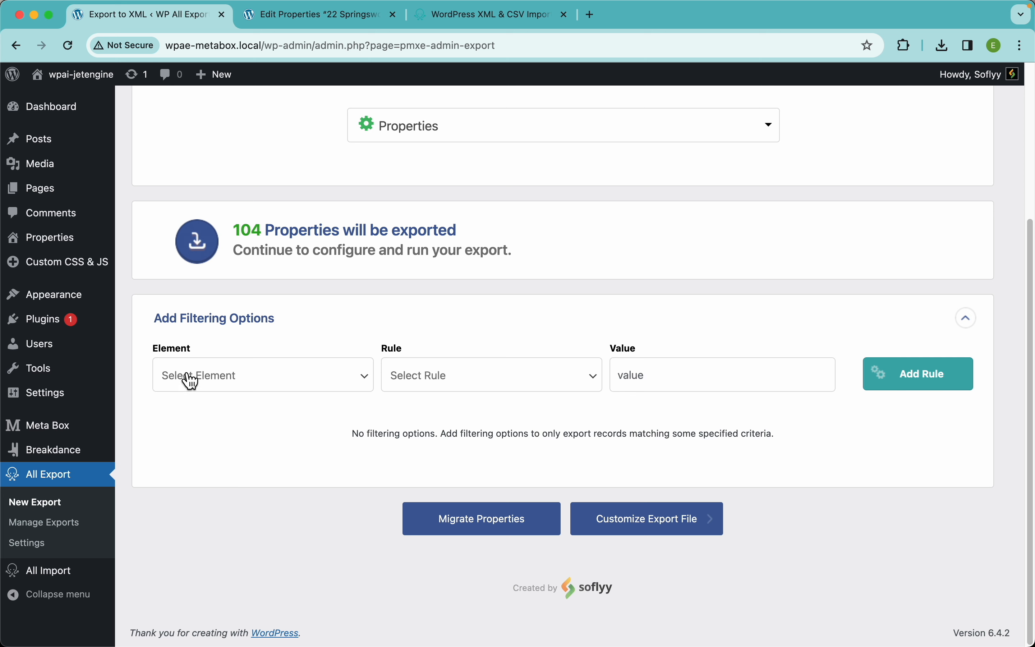
Add the filter rule Availability equals 'On Market', narrowing the export to 75 Properties
click(291, 389)
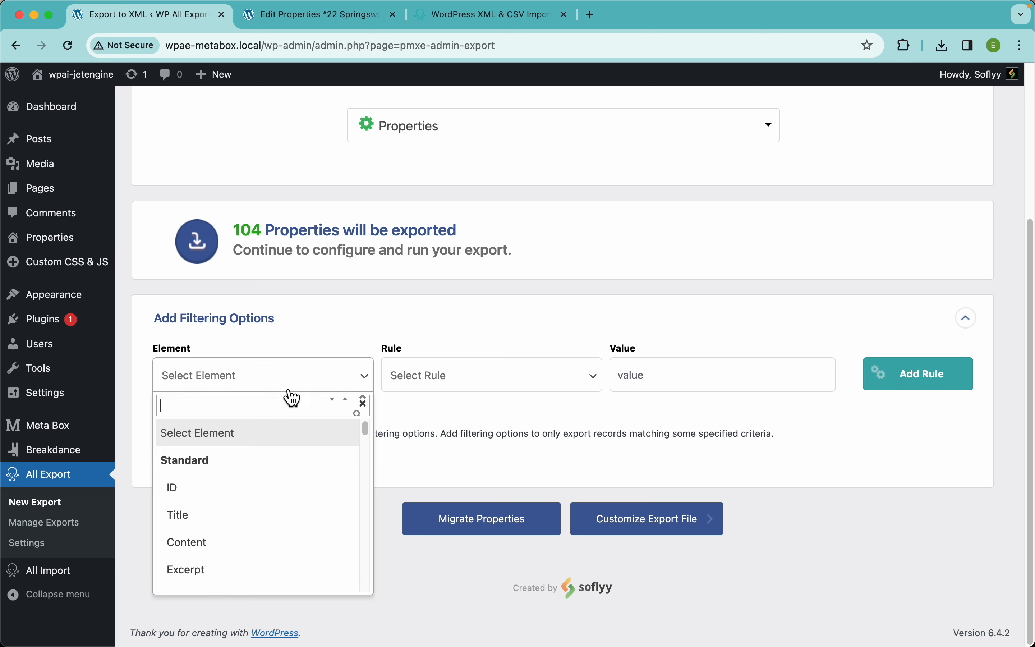
scroll(272, 532, down, 10)
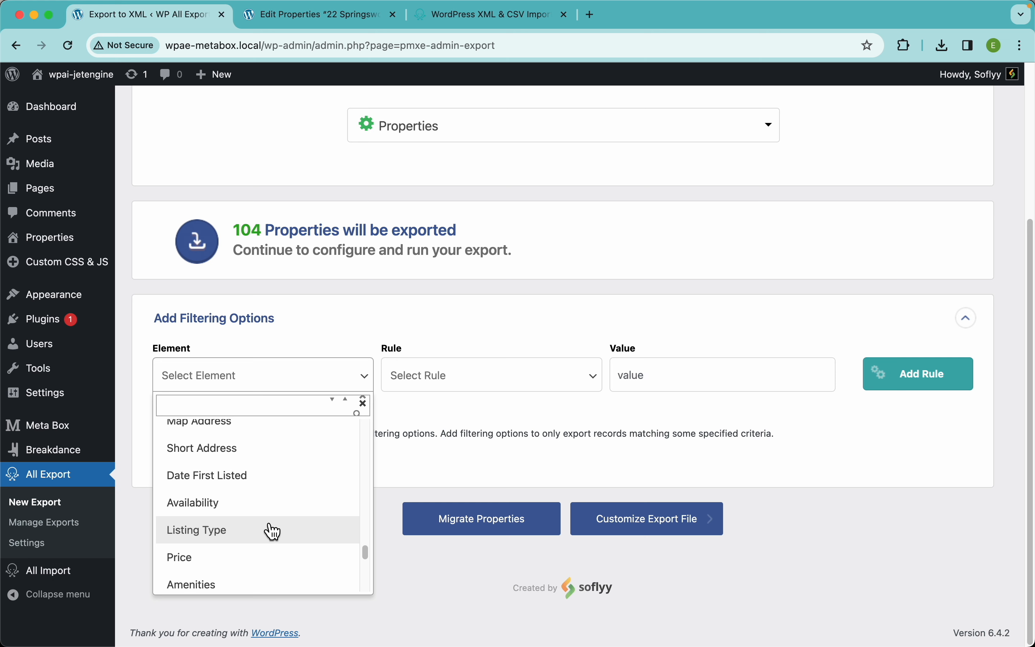
scroll(273, 492, up, 2)
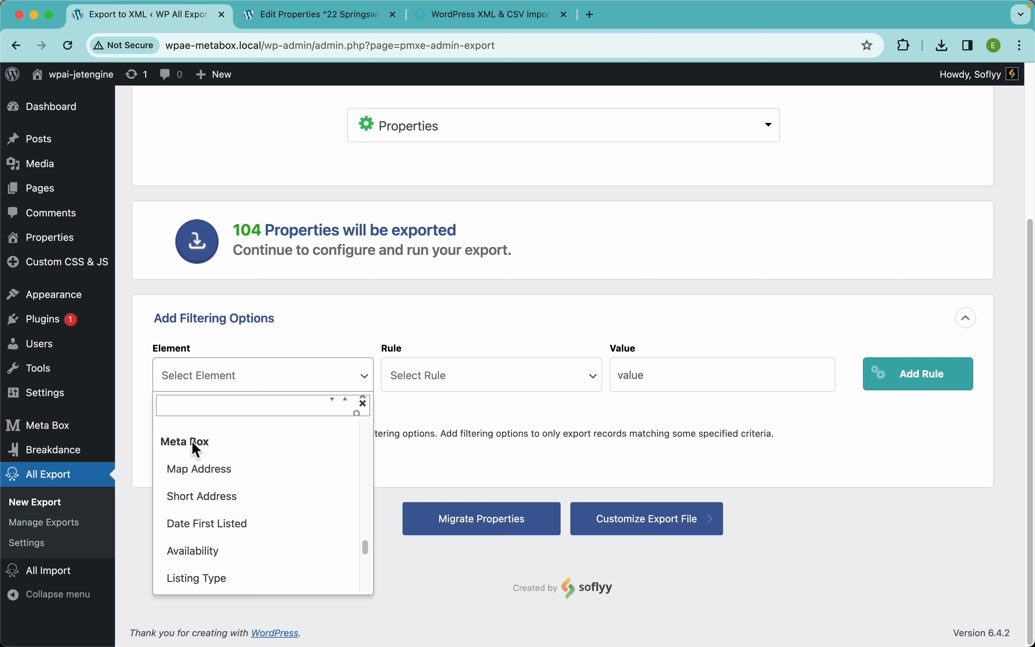
click(236, 556)
click(488, 384)
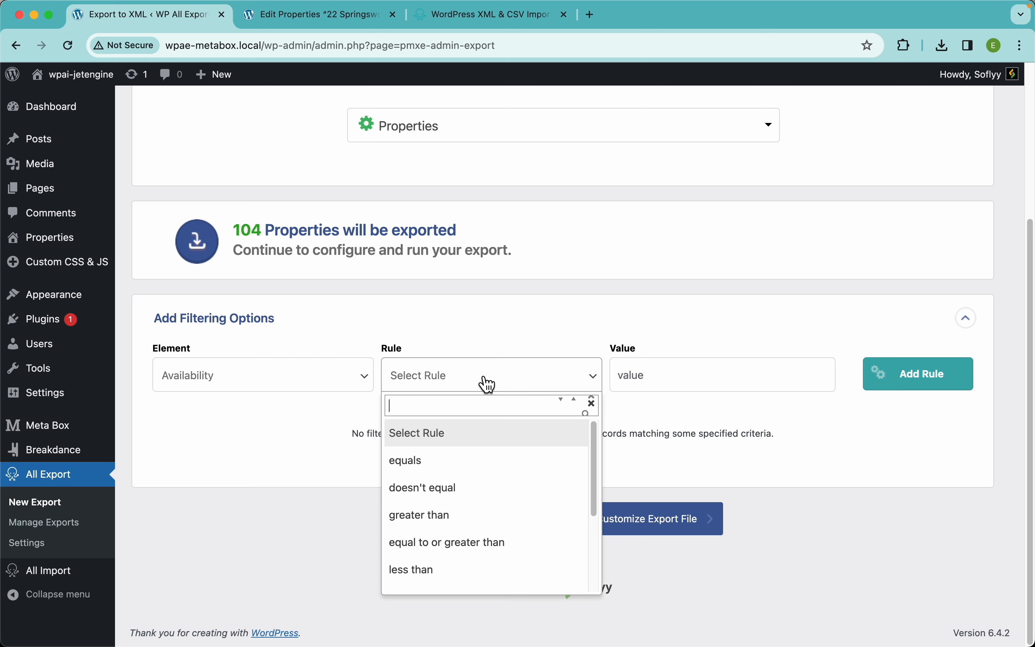
scroll(464, 533, down, 5)
scroll(466, 535, up, 5)
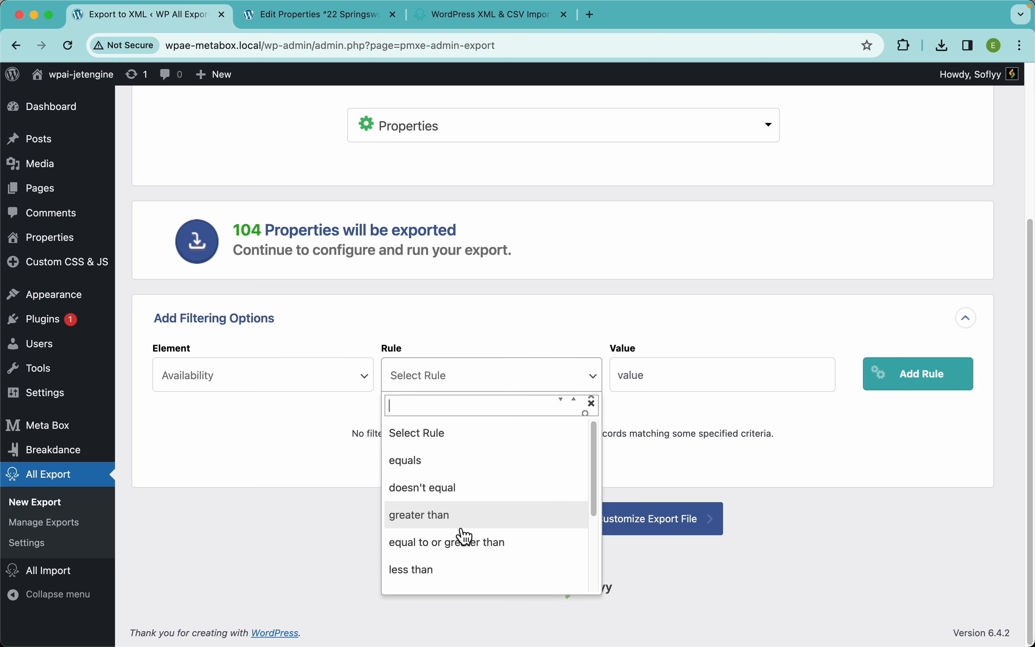
click(415, 461)
click(685, 375)
text(On )
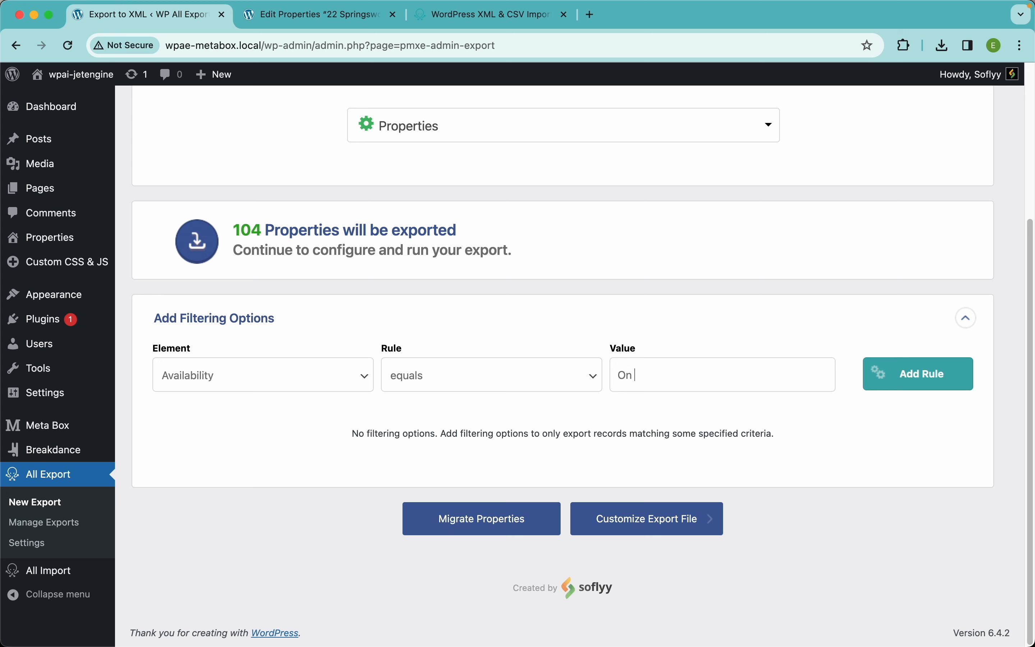
text(Market)
click(932, 384)
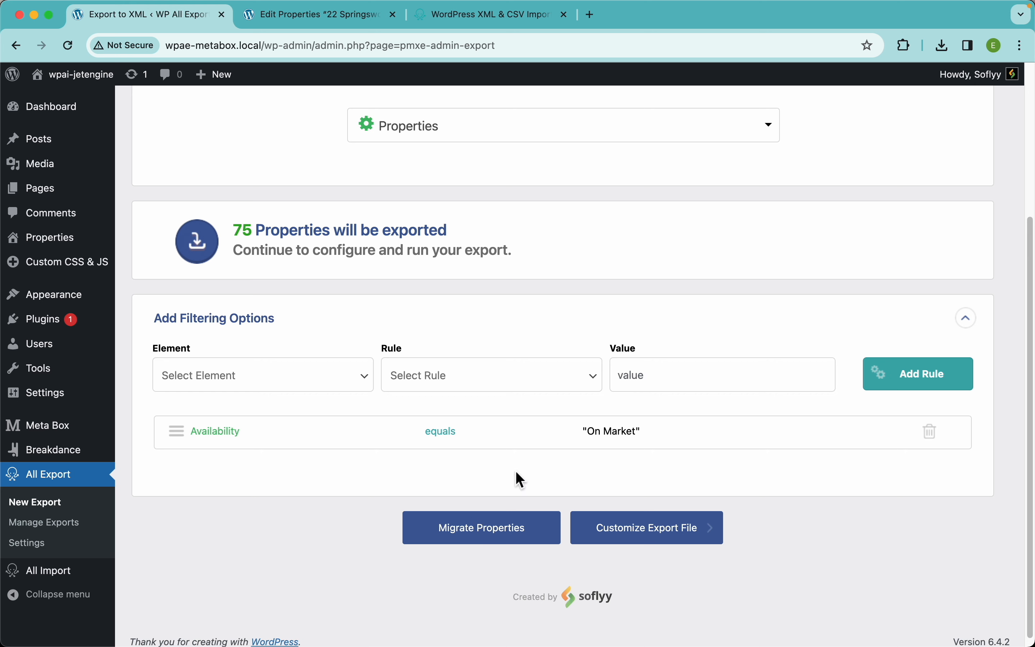
Review the ID, Title and Content values of the first 10 Properties, then dismiss the preview
click(473, 20)
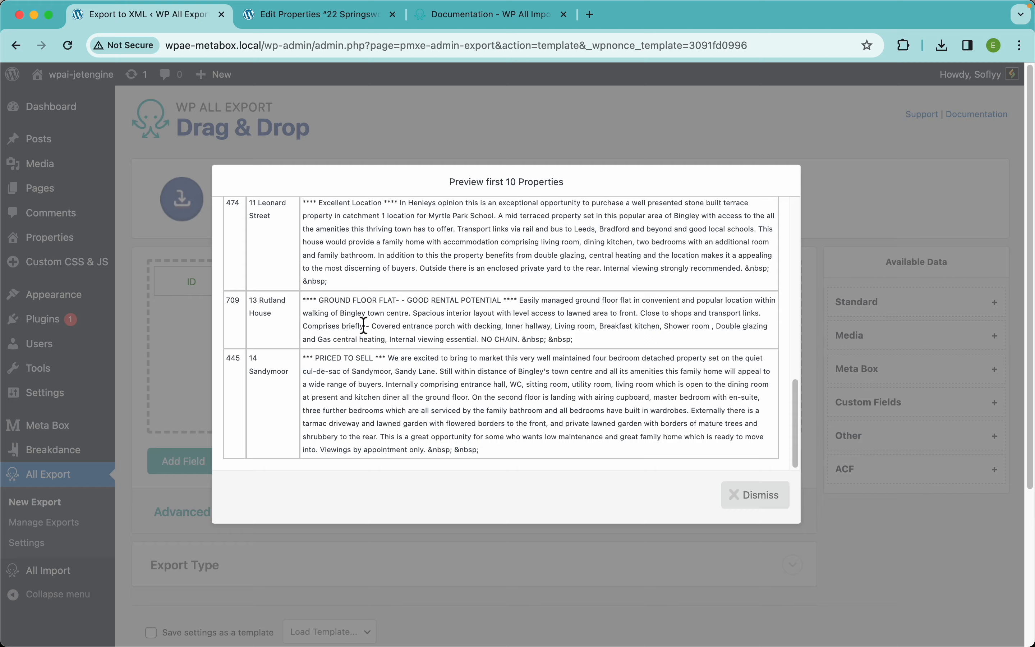
scroll(319, 356, up, 3)
scroll(316, 355, up, 3)
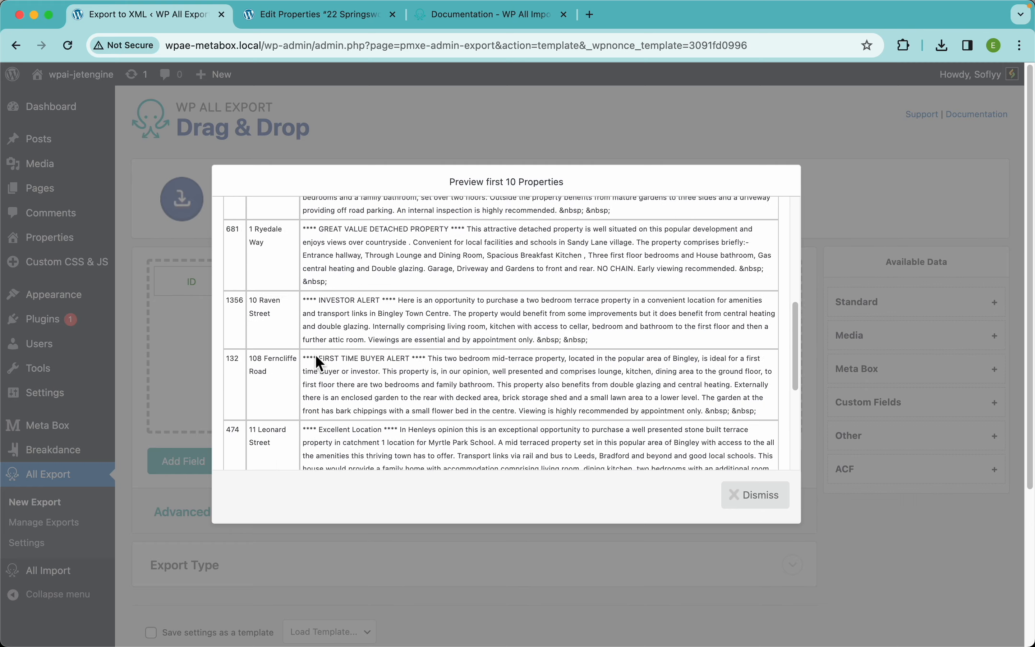
scroll(316, 355, down, 5)
scroll(317, 340, up, 10)
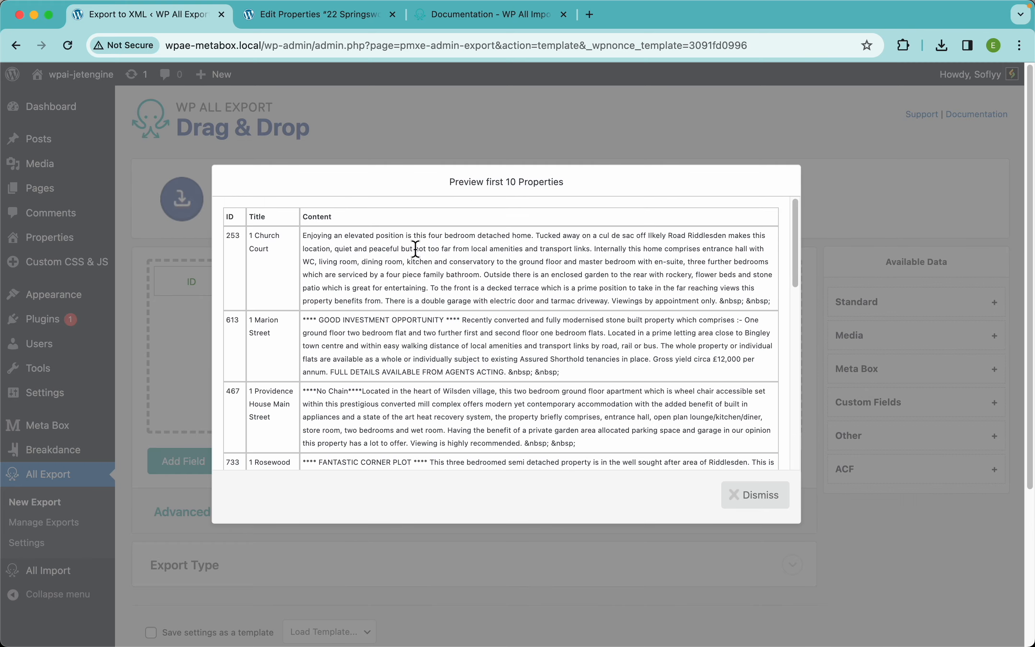
click(755, 495)
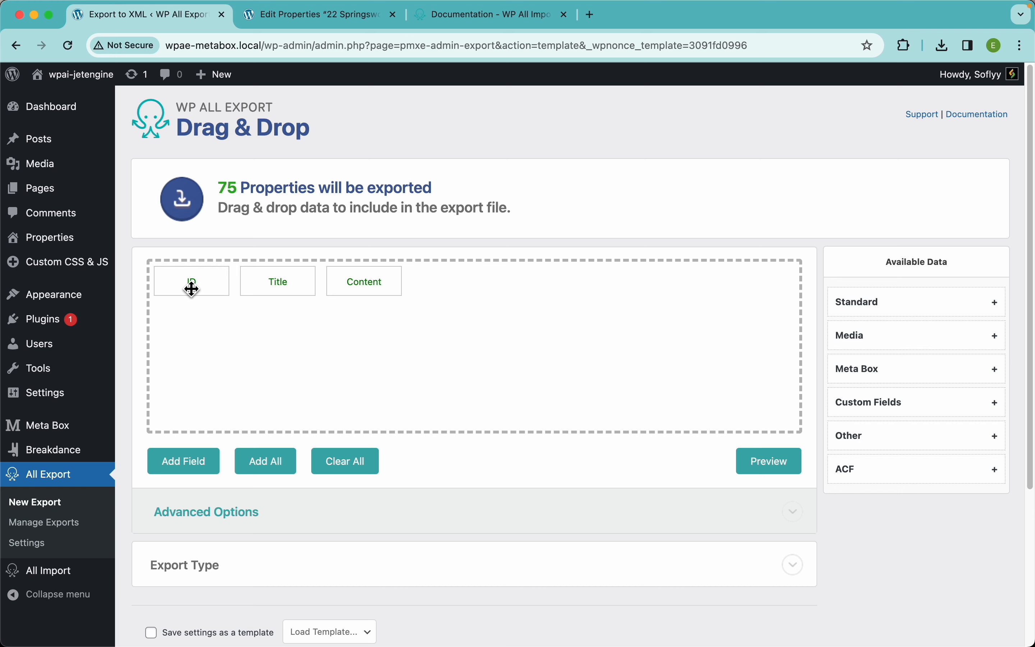
Remove the ID column, confirm via preview, and select the Title column's name for renaming
drag(192, 286, 207, 205)
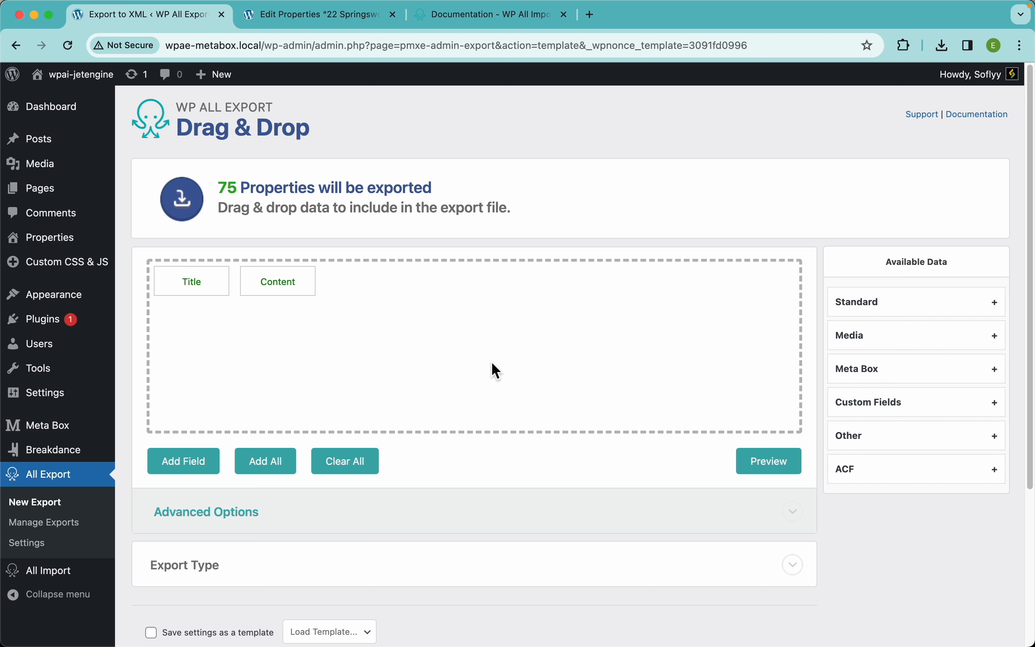
click(770, 463)
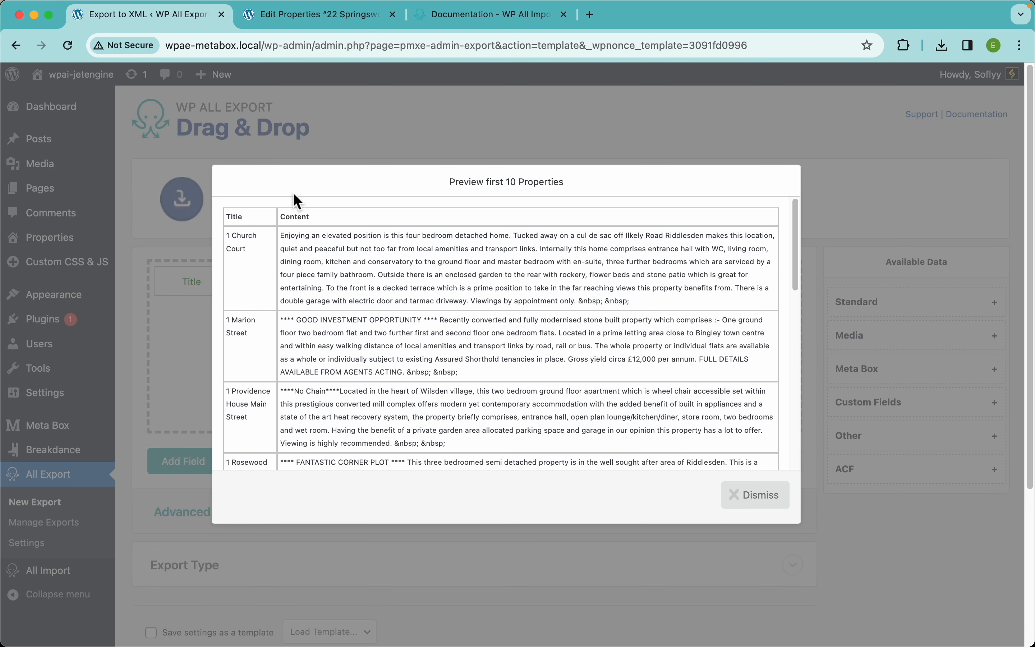
click(756, 495)
click(192, 281)
drag(290, 187, 227, 187)
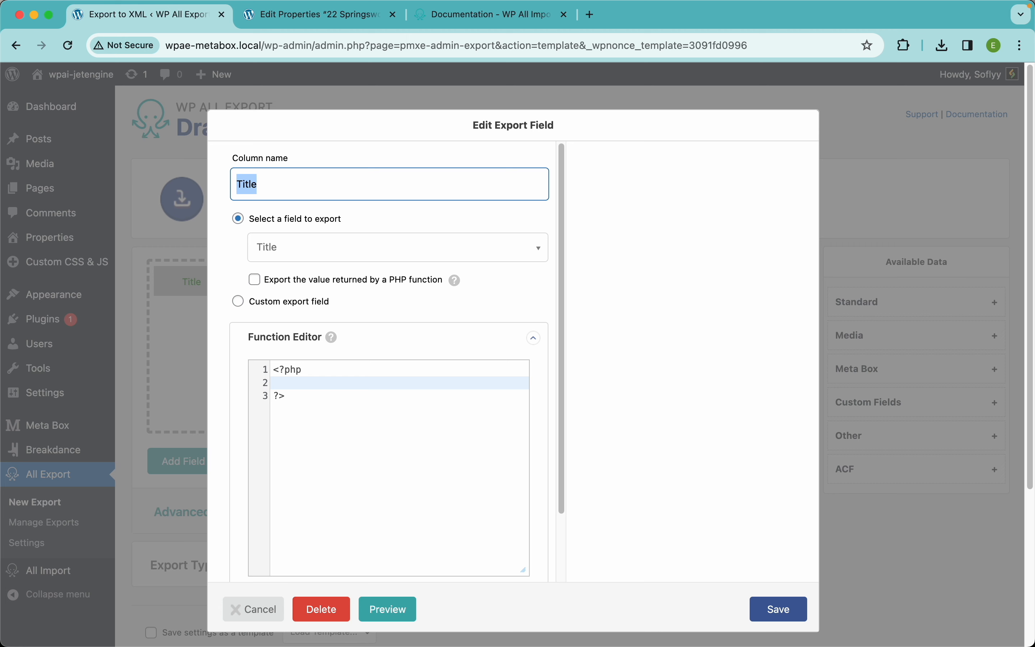
Rename the Title column to 'Name' and check it in the preview
text(Name)
click(779, 609)
click(769, 461)
click(763, 498)
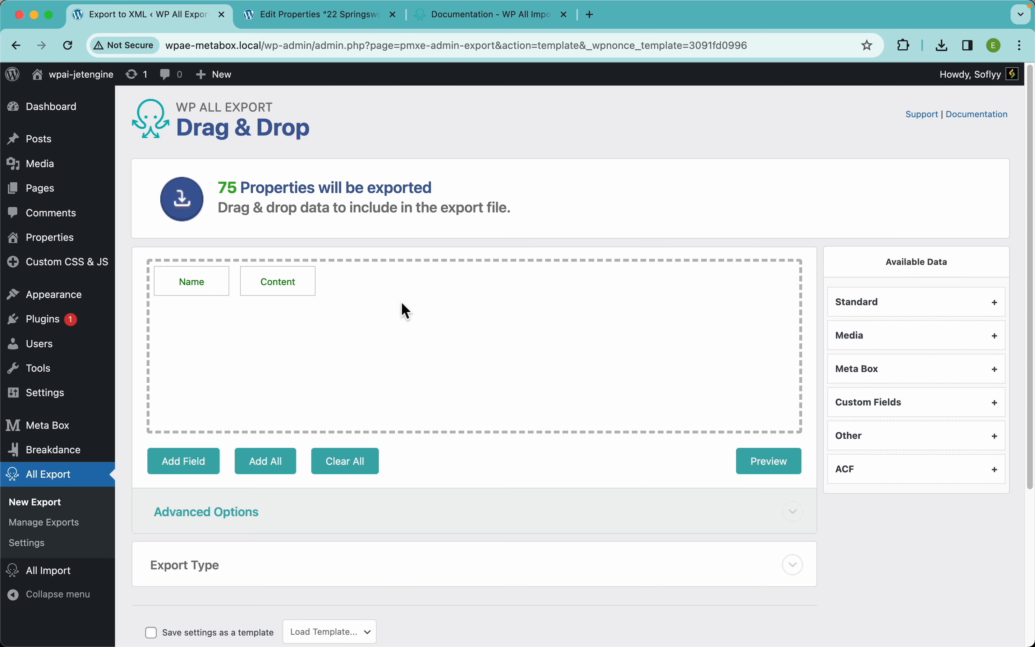
Rename the Content column to 'Description'
click(279, 290)
drag(284, 191, 225, 193)
text(Des)
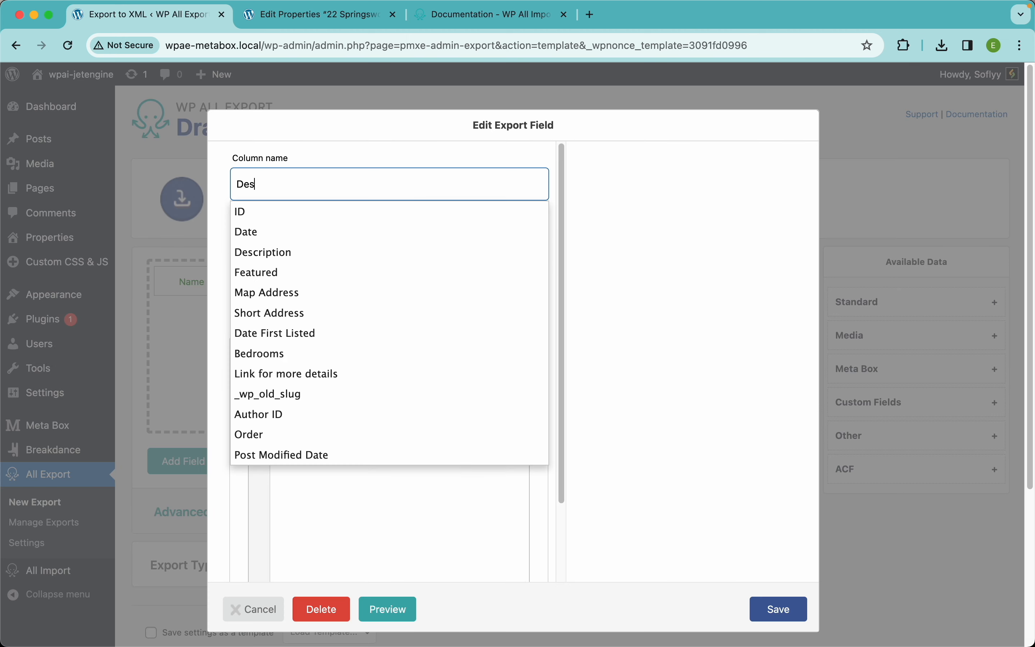
text(cription)
click(779, 609)
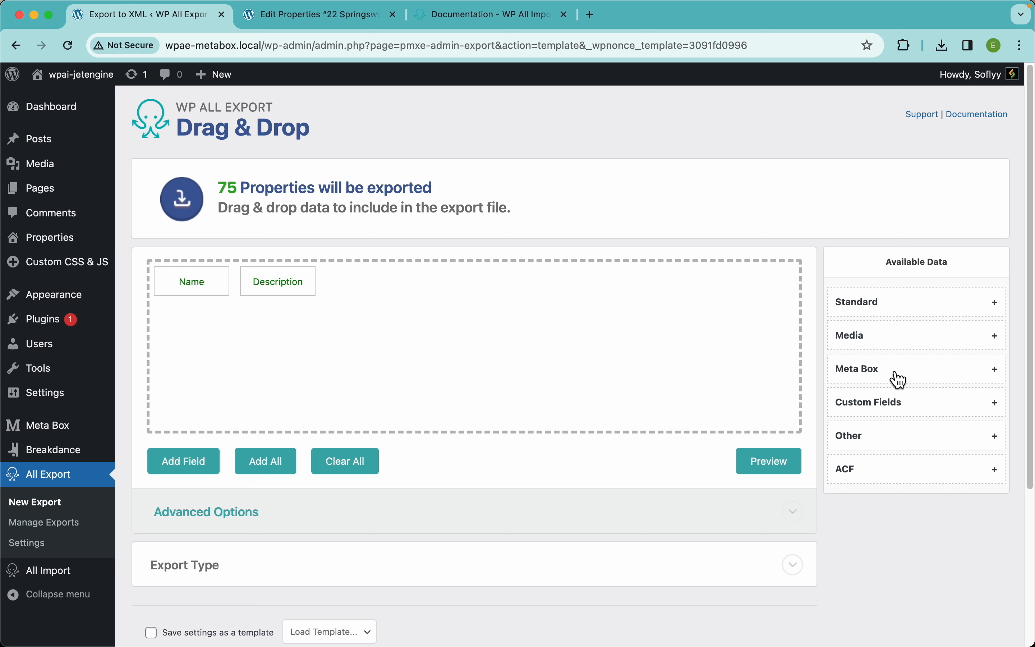
Add the Meta Box Map Address field as an export column and preview it
click(907, 376)
scroll(907, 376, down, 1)
drag(875, 393, 364, 240)
click(769, 418)
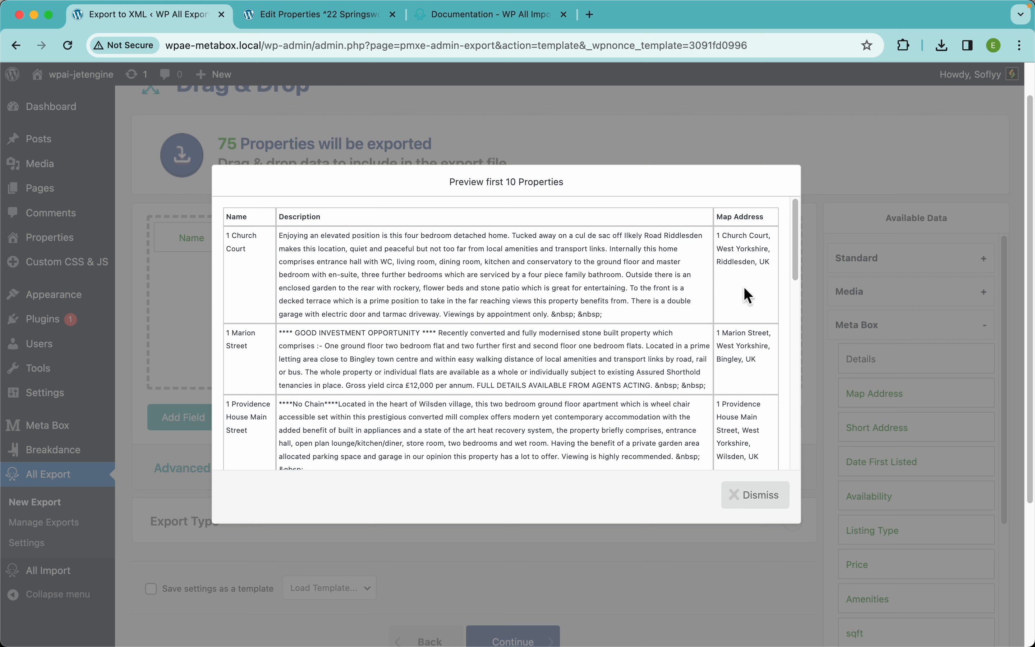
drag(246, 250, 224, 241)
click(244, 248)
key(super+c)
click(320, 14)
scroll(343, 300, down, 10)
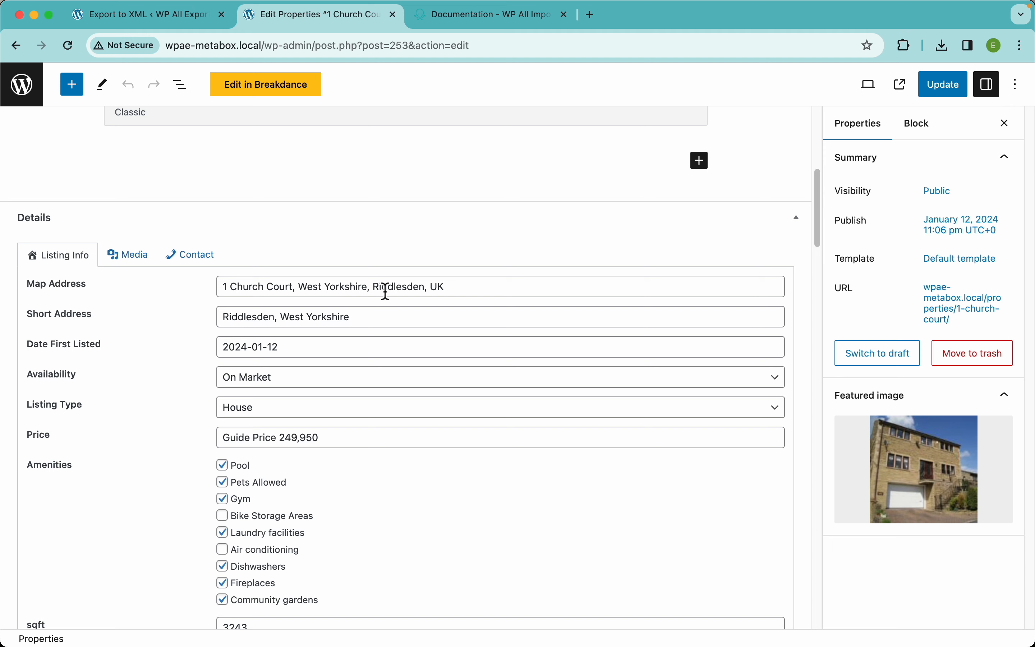
click(147, 19)
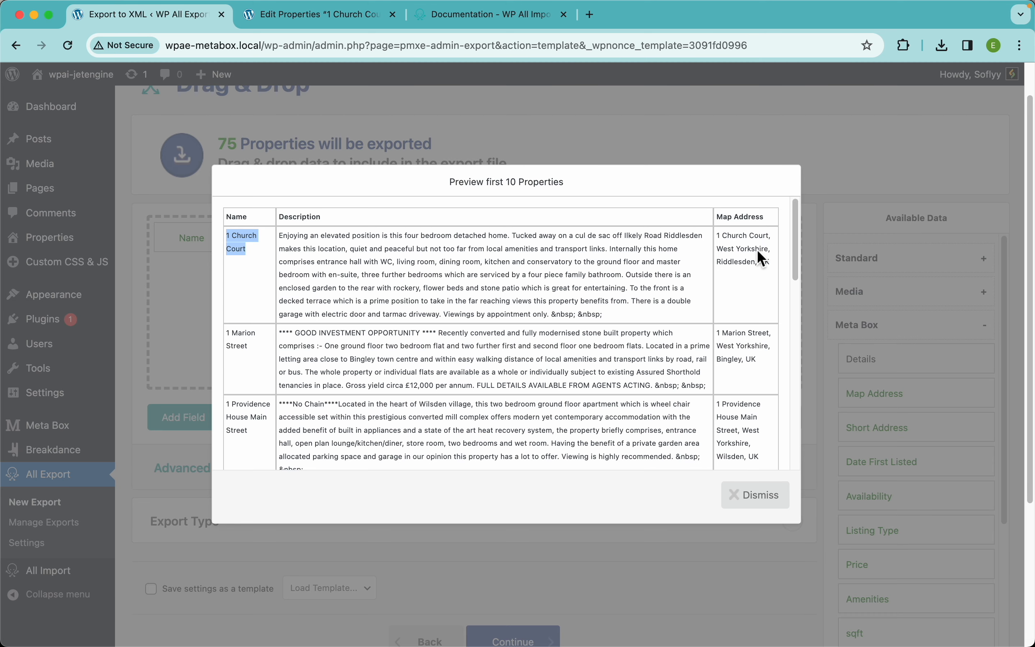
click(756, 266)
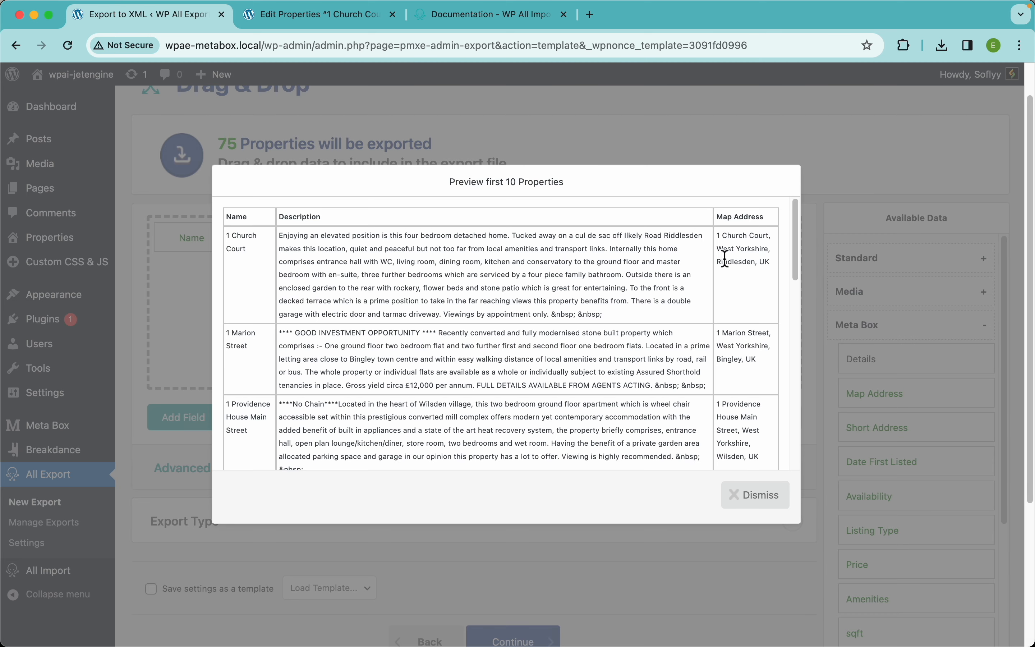
click(756, 495)
drag(877, 428, 453, 236)
click(772, 417)
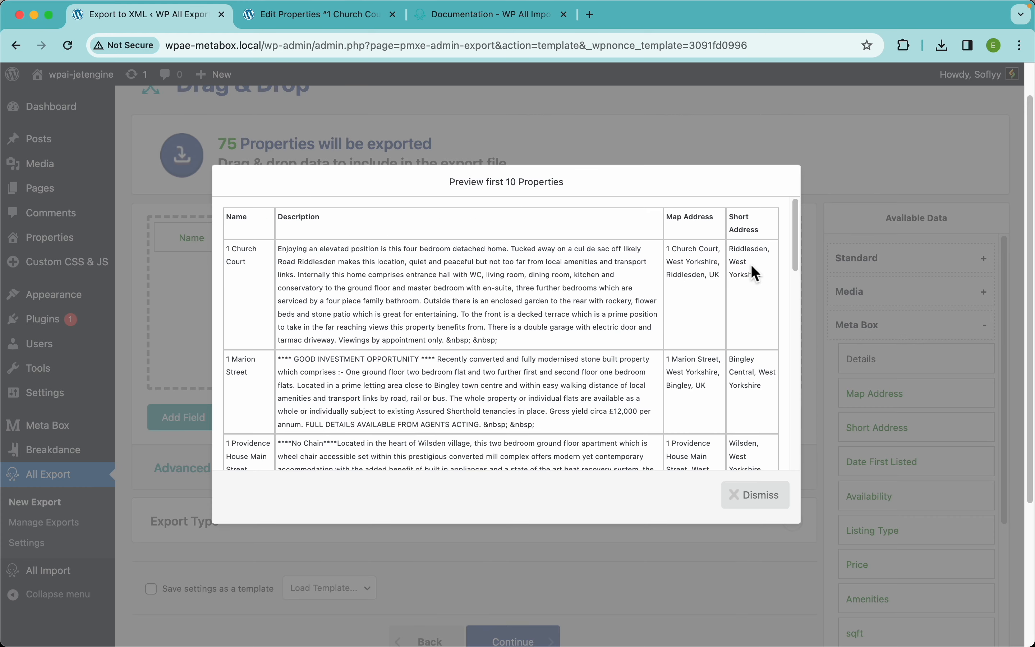
click(305, 18)
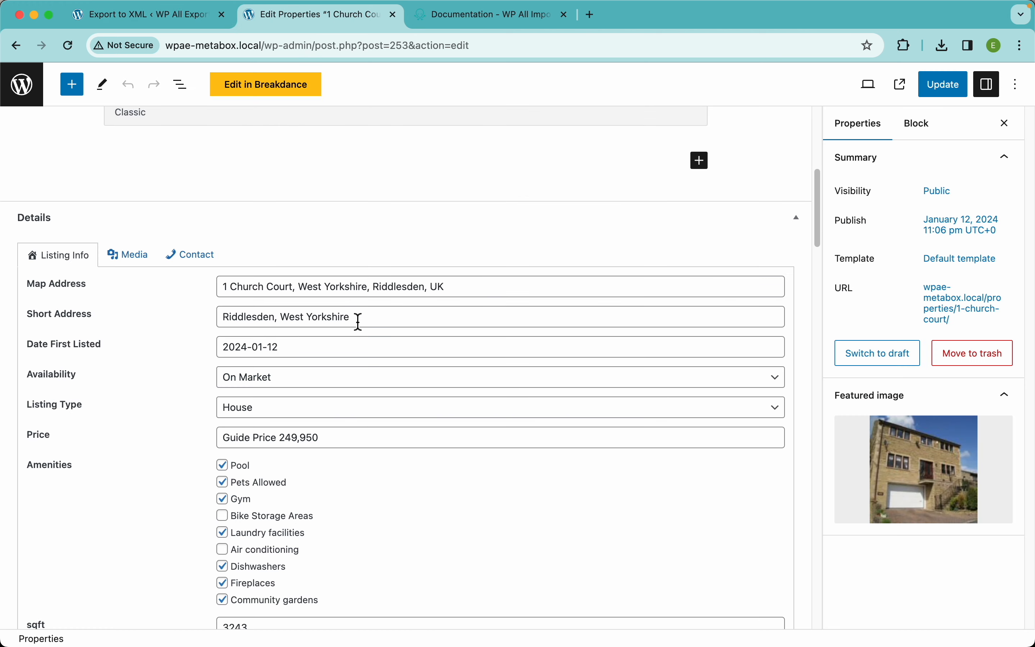
drag(359, 322, 223, 324)
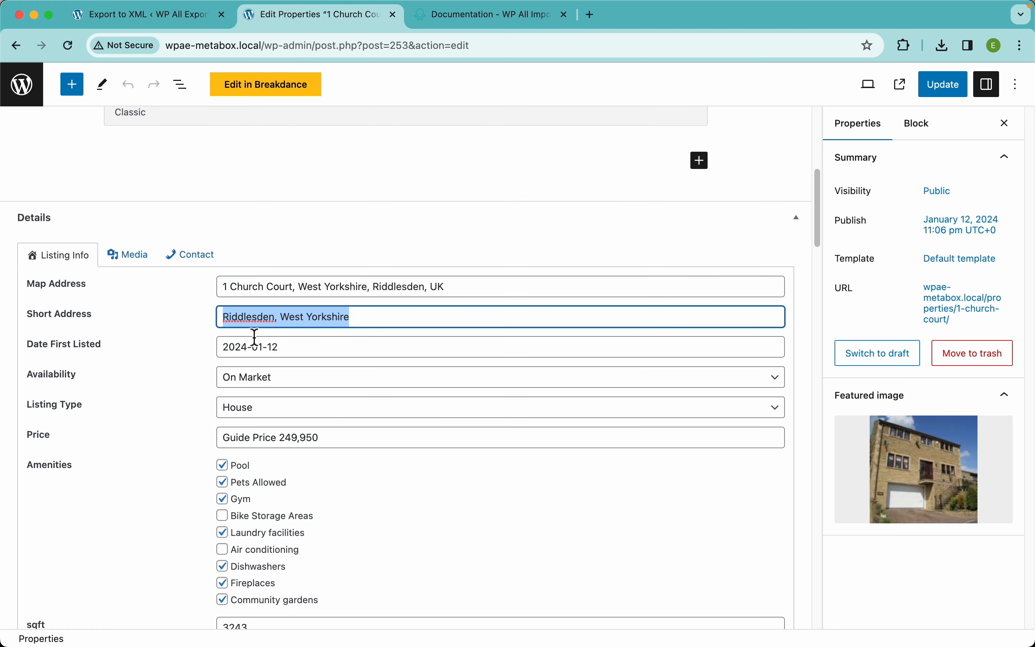
Add a new custom export field named 'Sales Description'
click(148, 16)
click(183, 417)
click(390, 184)
text(Sales Description)
click(239, 236)
click(329, 273)
Compose 'Enjoy this beautiful {Listing Type}, located at {Short Address} with {sqft}' from Meta Box fields
text(E)
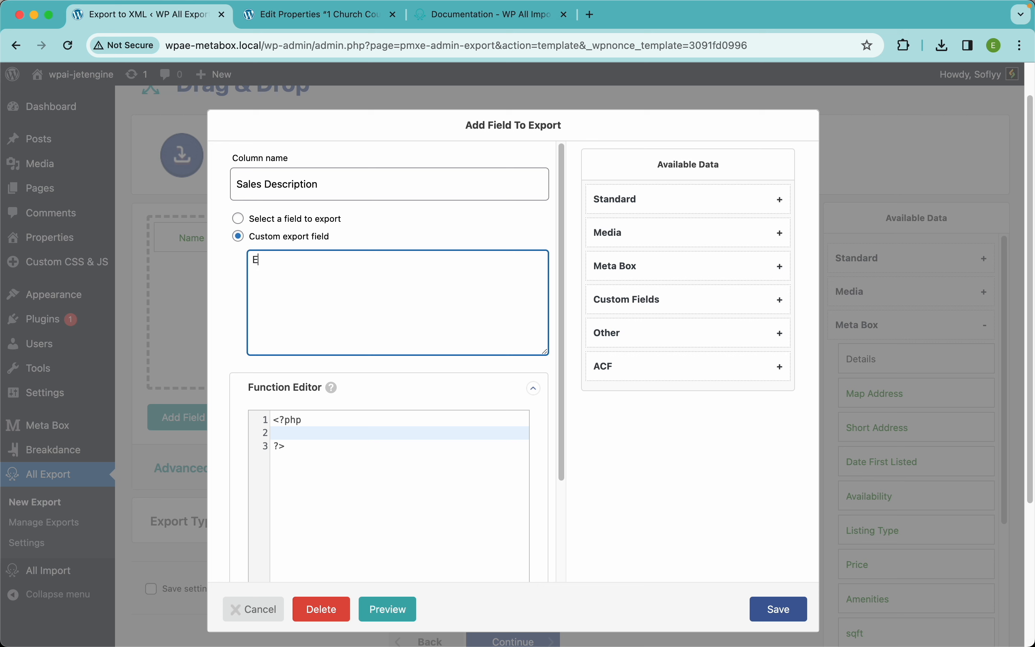
text(njoy this beautiful)
click(637, 271)
scroll(675, 402, down, 3)
drag(640, 363, 489, 299)
click(489, 299)
text(, located at)
drag(635, 251, 518, 279)
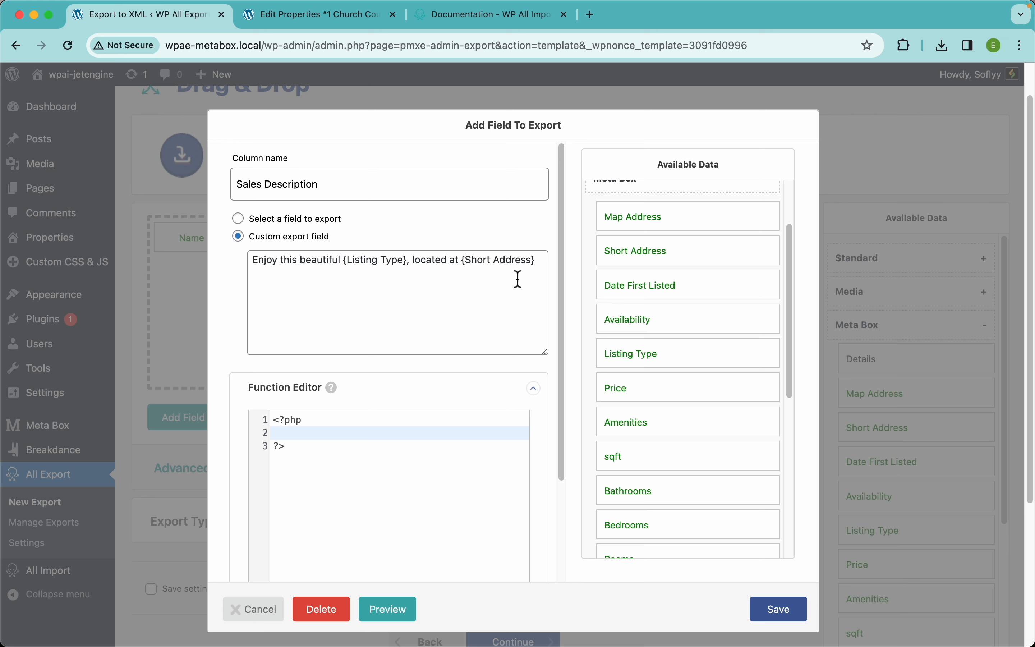
text(with)
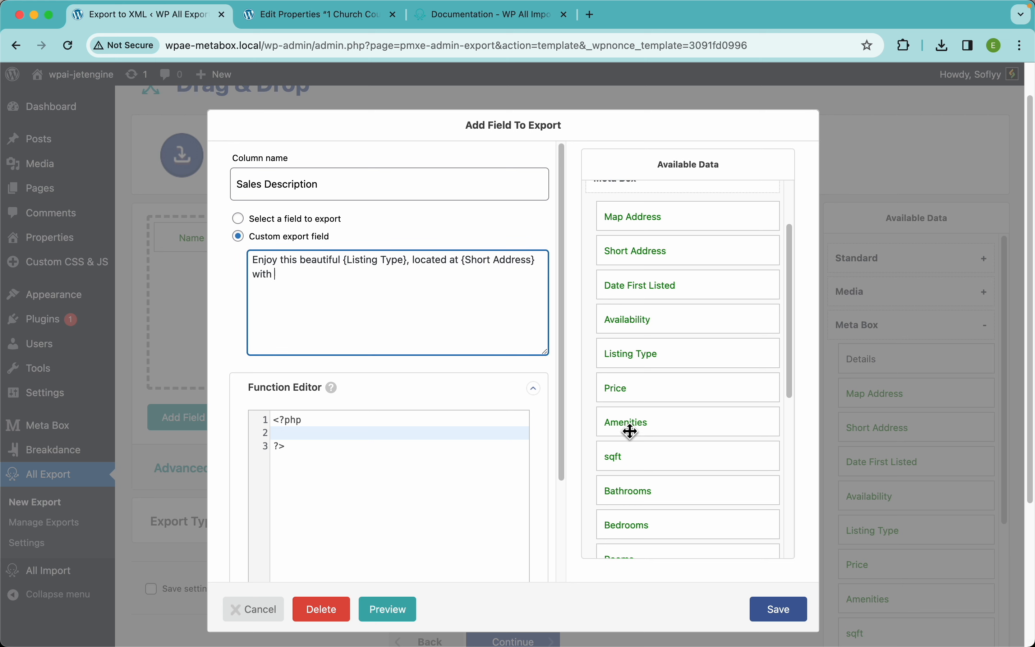
drag(629, 467, 484, 333)
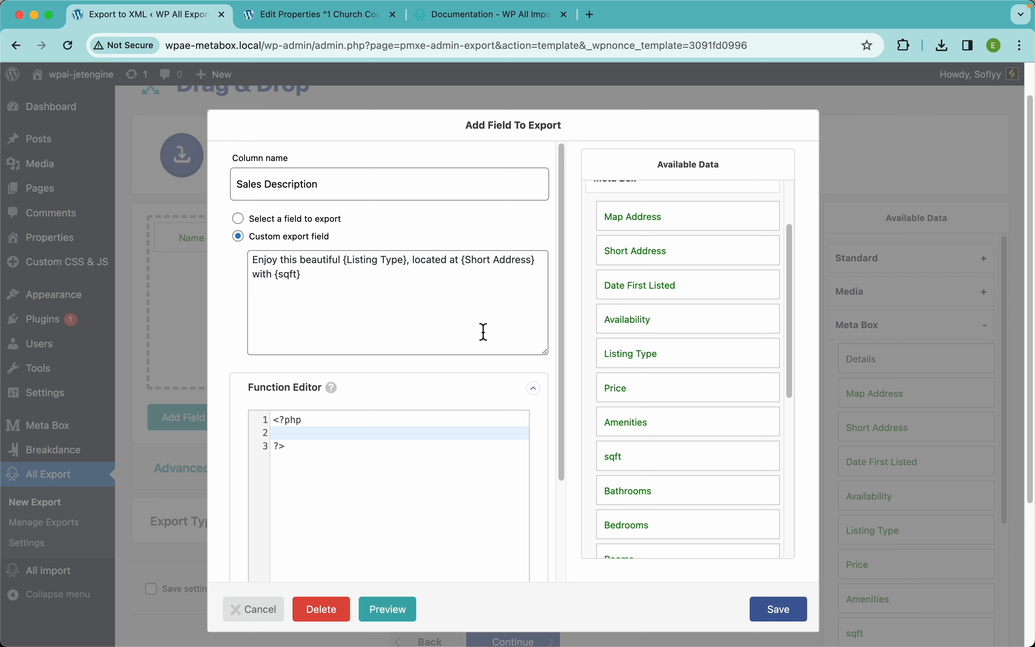
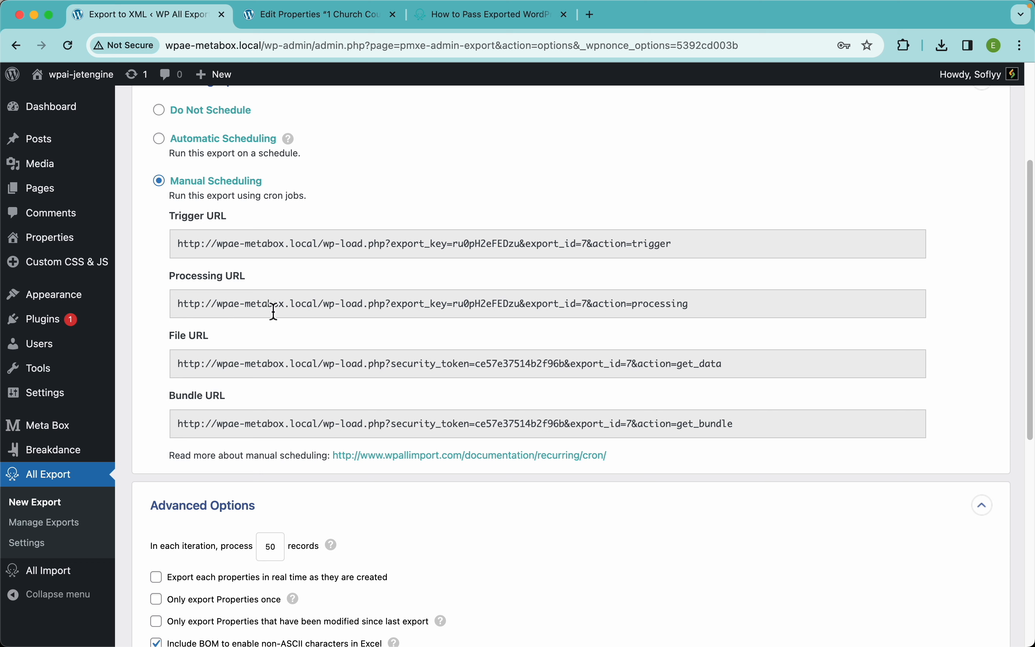
Select the full File URL shown under Manual Scheduling
click(214, 364)
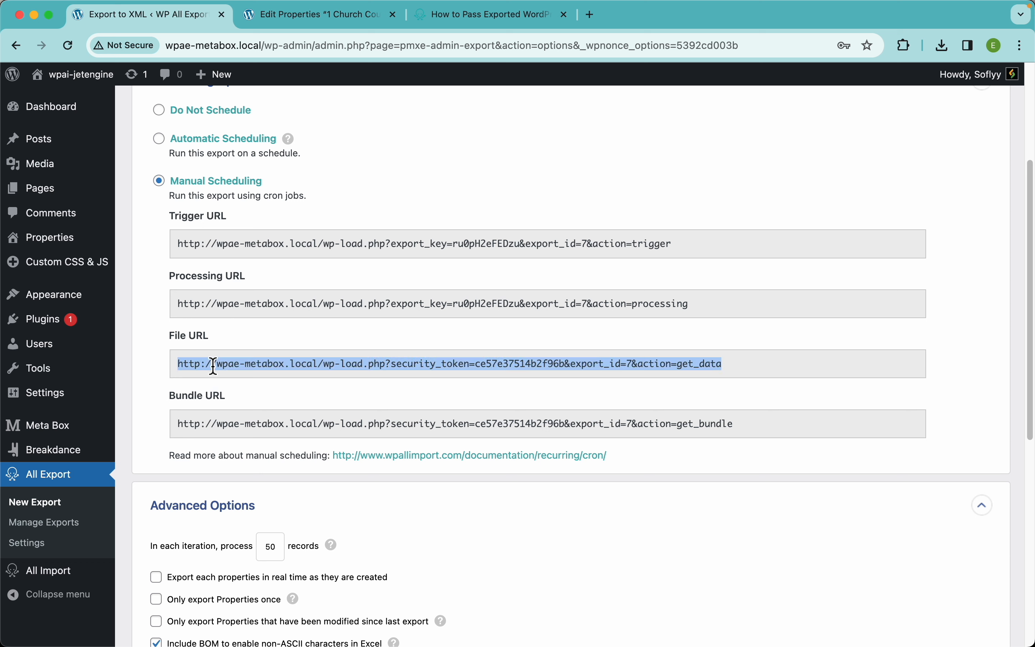
Open the cron scheduling documentation in a new tab and set scheduling to Do Not Schedule
right_click(410, 456)
click(449, 467)
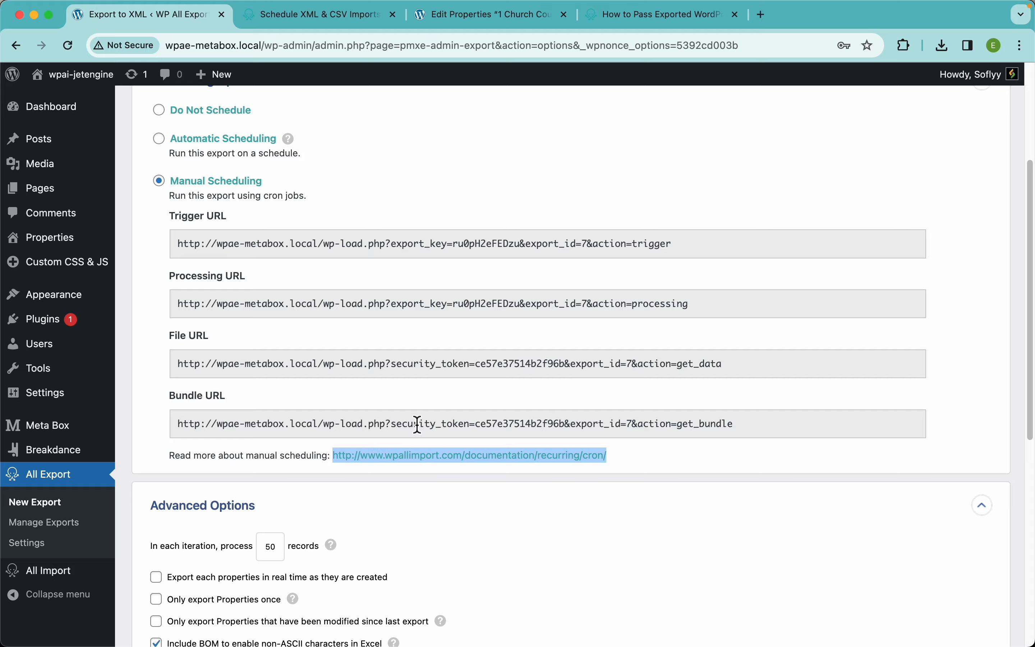
scroll(416, 426, down, 5)
scroll(416, 426, up, 5)
scroll(468, 449, up, 4)
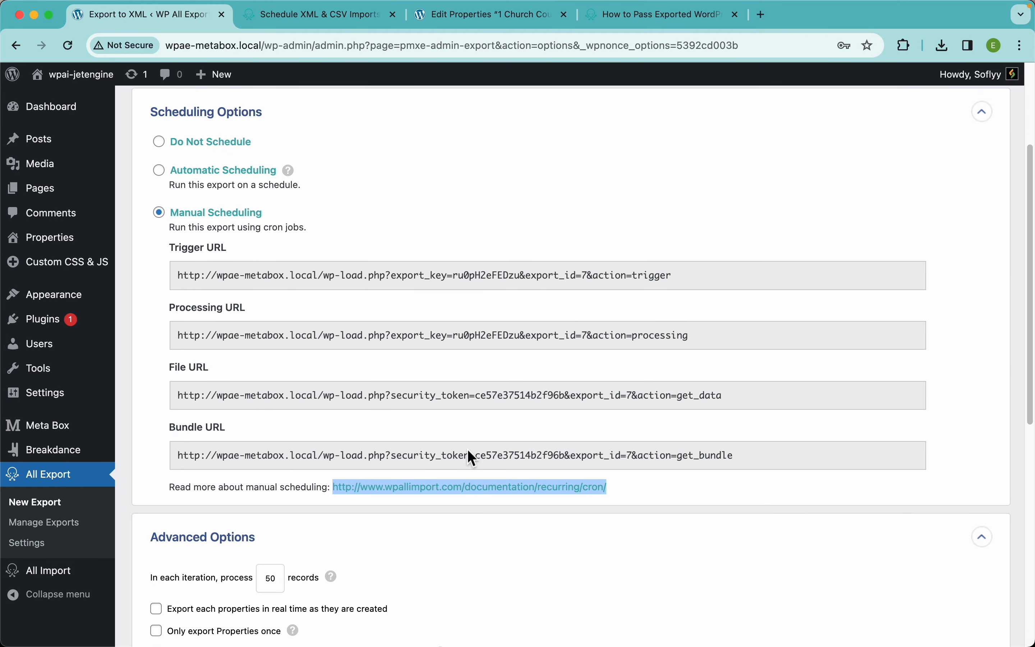
click(230, 283)
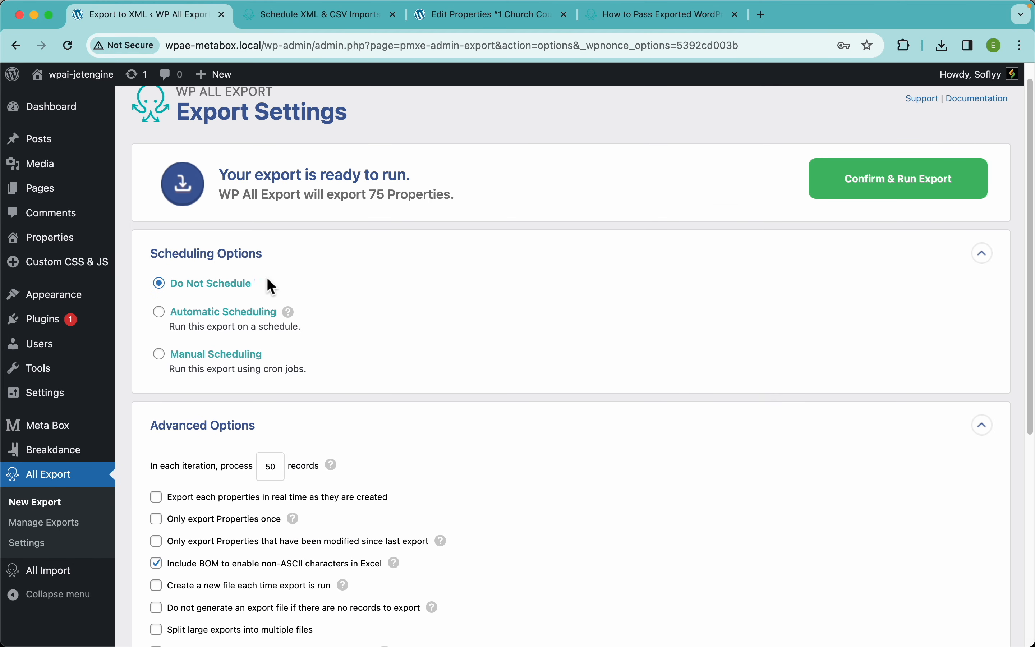
Enable 'Export each properties in real time as they are created' in Advanced Options
click(157, 497)
scroll(404, 249, down, 2)
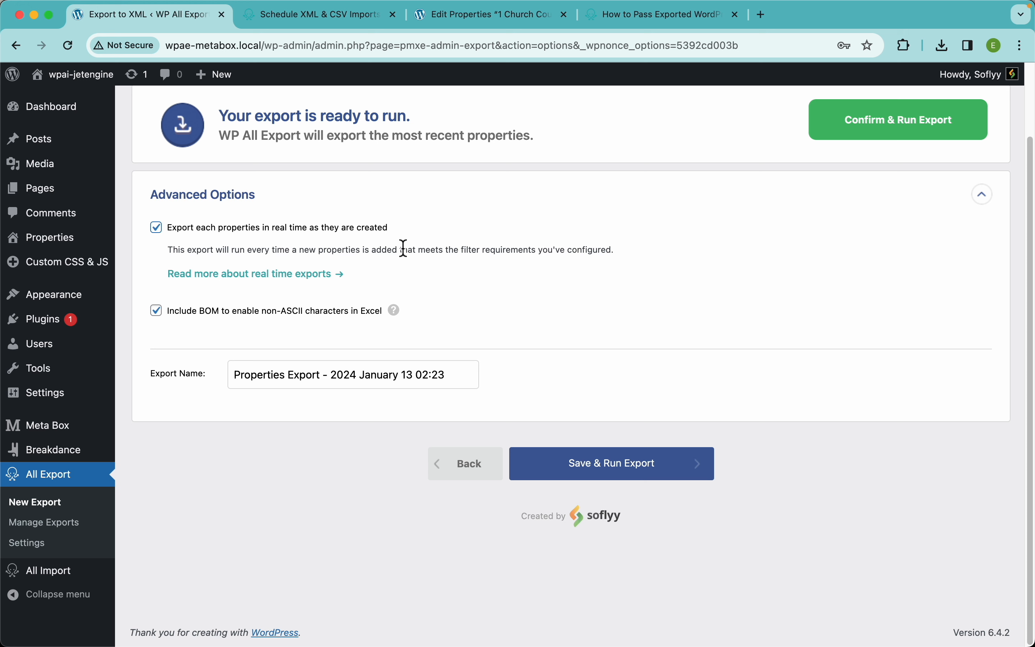
Turn off real-time export and toggle 'Only export Properties once' on, then off again
click(219, 229)
click(231, 342)
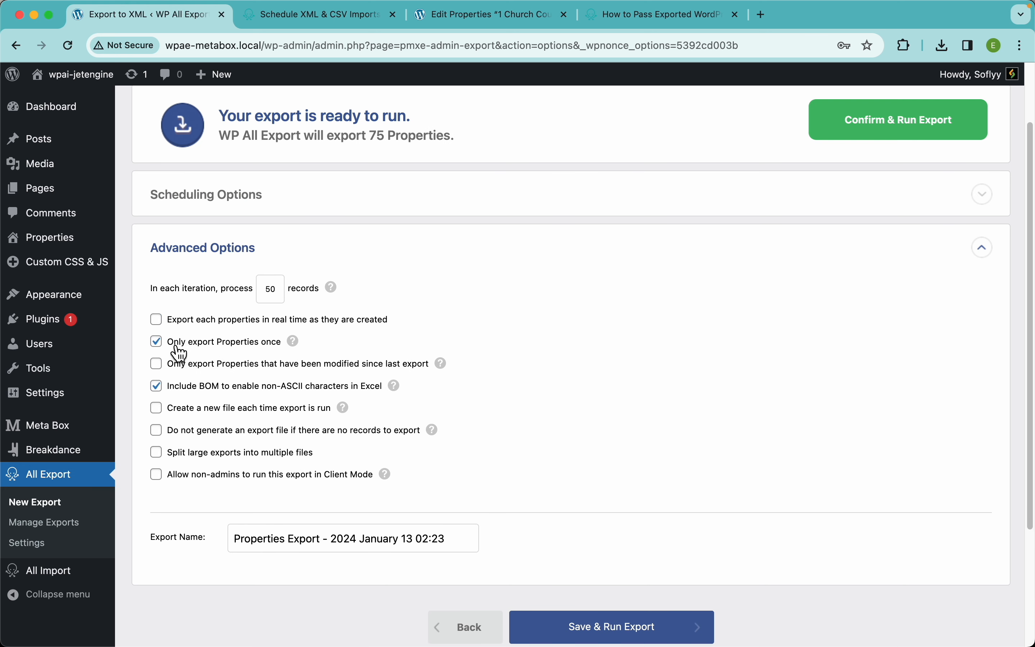
mouse_move(296, 346)
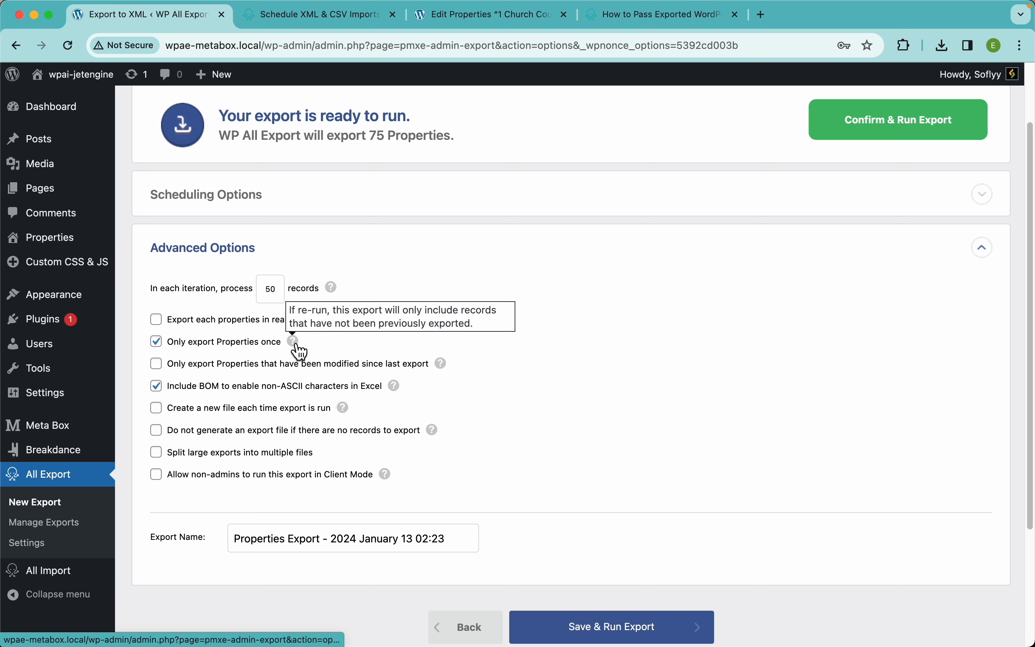
click(193, 343)
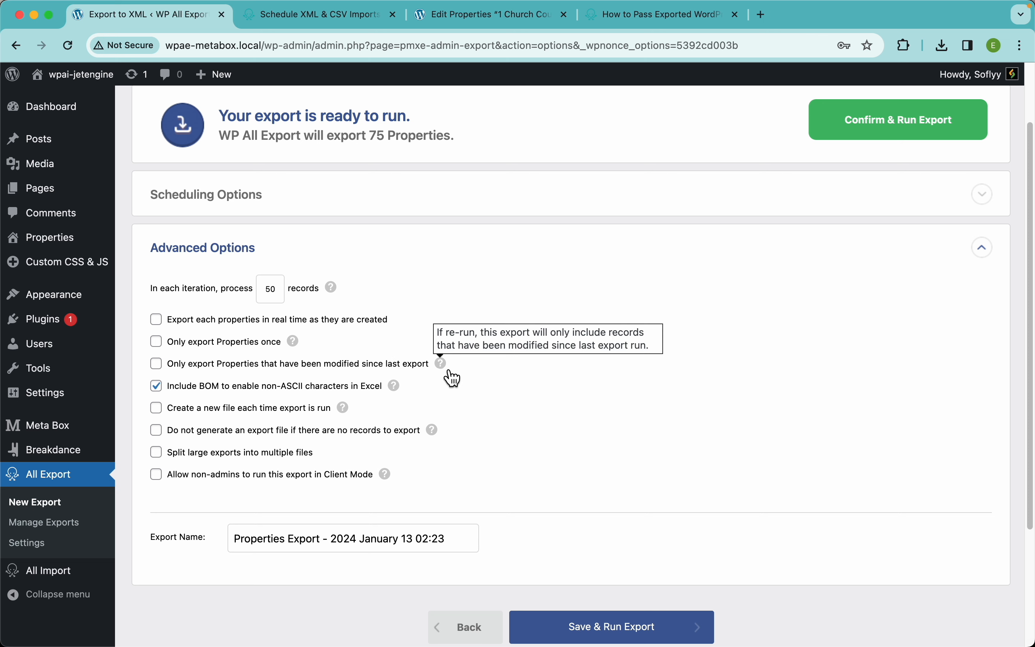
mouse_move(302, 346)
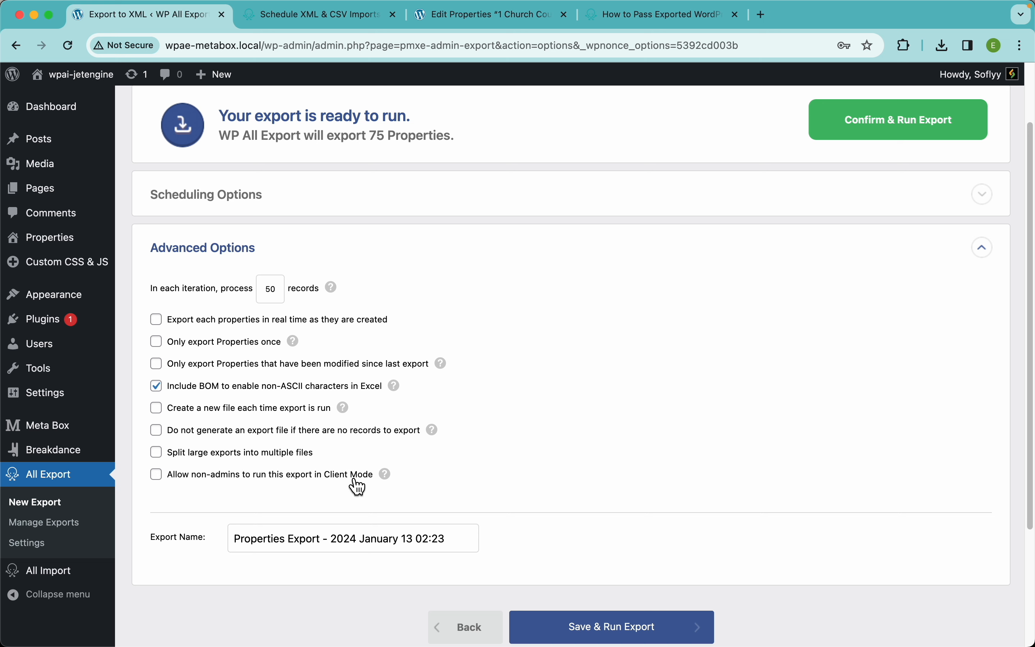
mouse_move(392, 482)
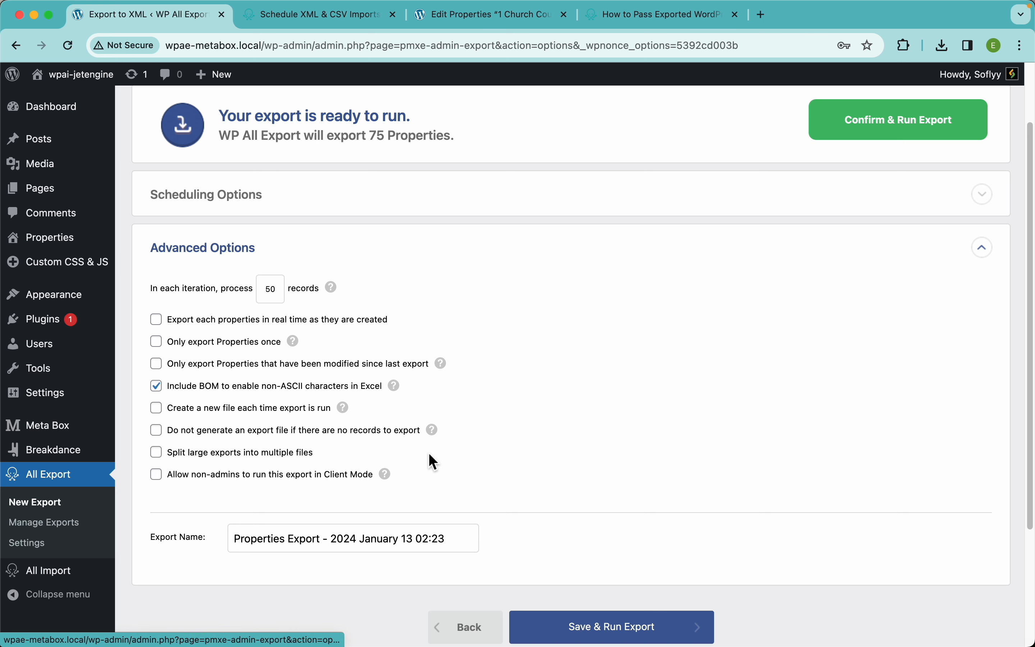
right_click(44, 549)
In a new All Export Settings tab, give the Editor role Client Mode access and save
click(95, 458)
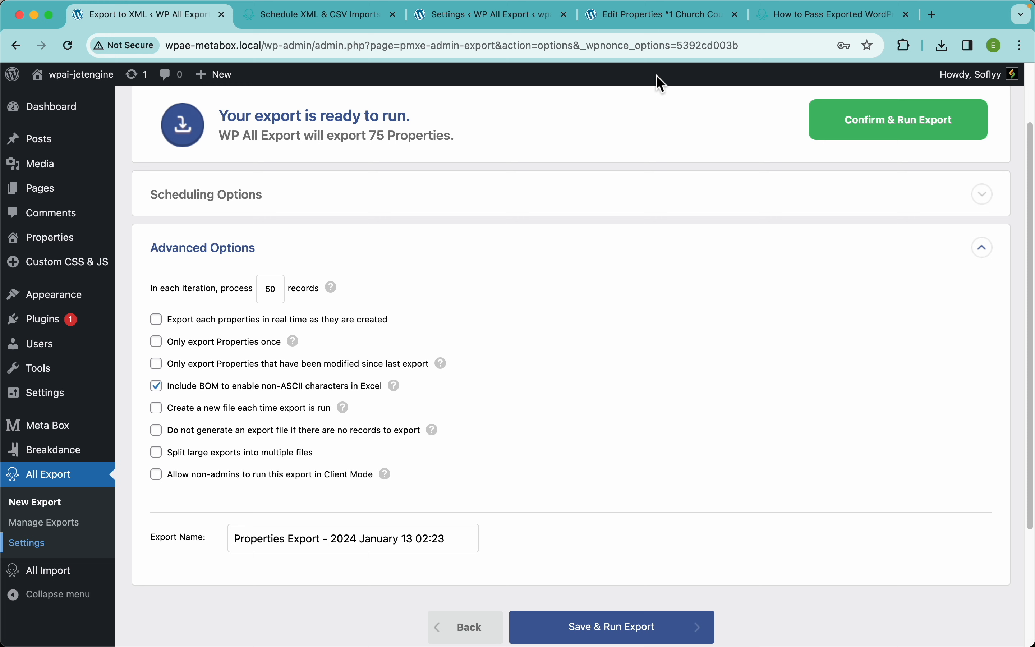
drag(492, 14, 340, 21)
scroll(369, 345, down, 10)
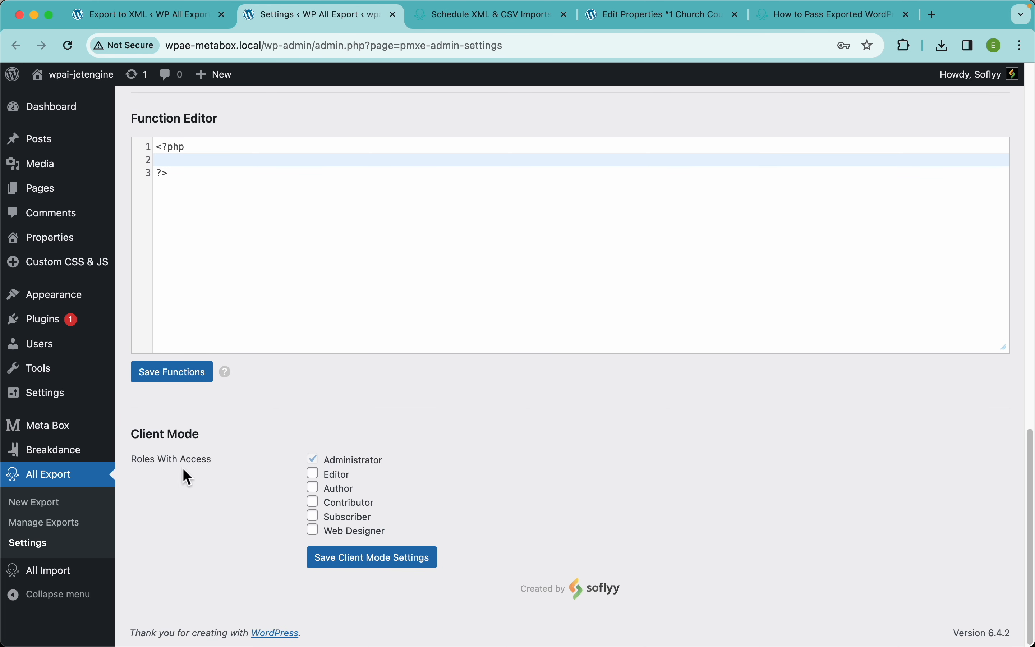
click(320, 476)
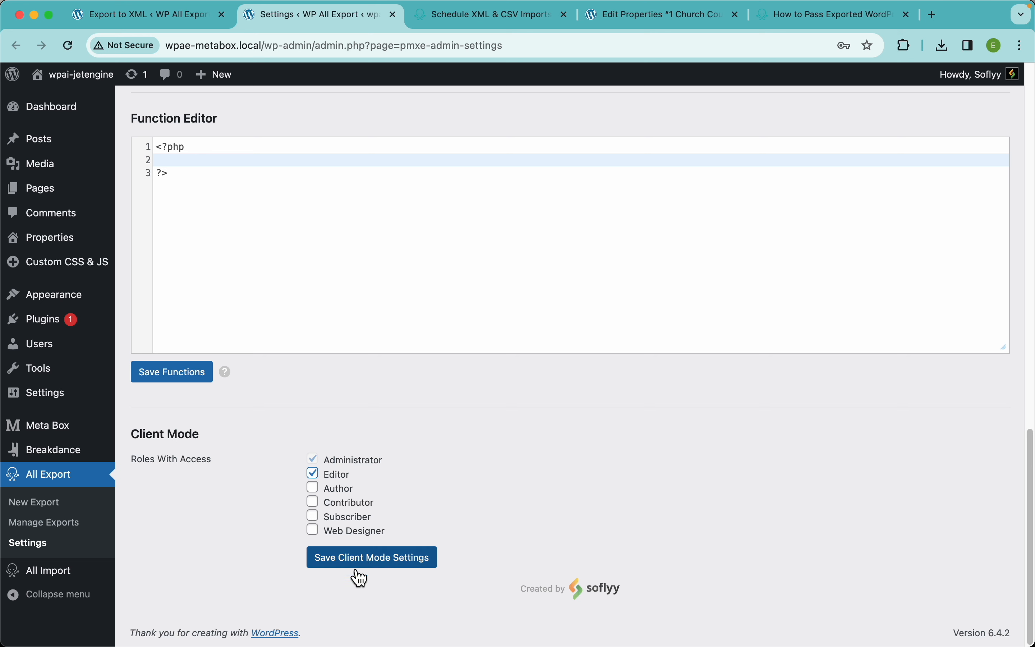
click(150, 27)
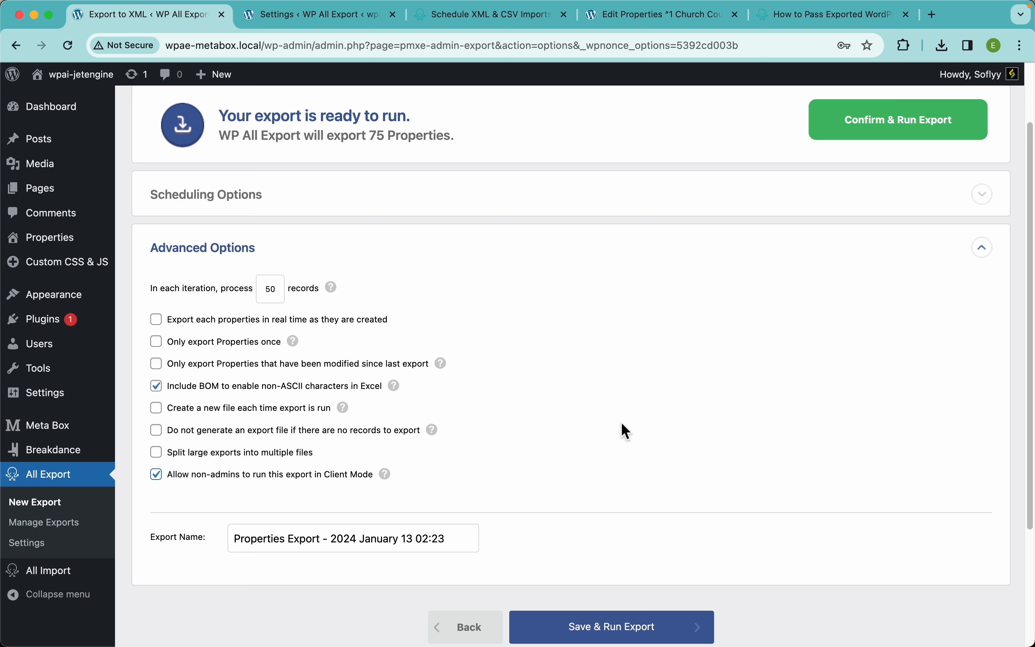
Uncheck Client Mode for this export, keeping the export name unchanged
click(269, 476)
scroll(272, 486, down, 3)
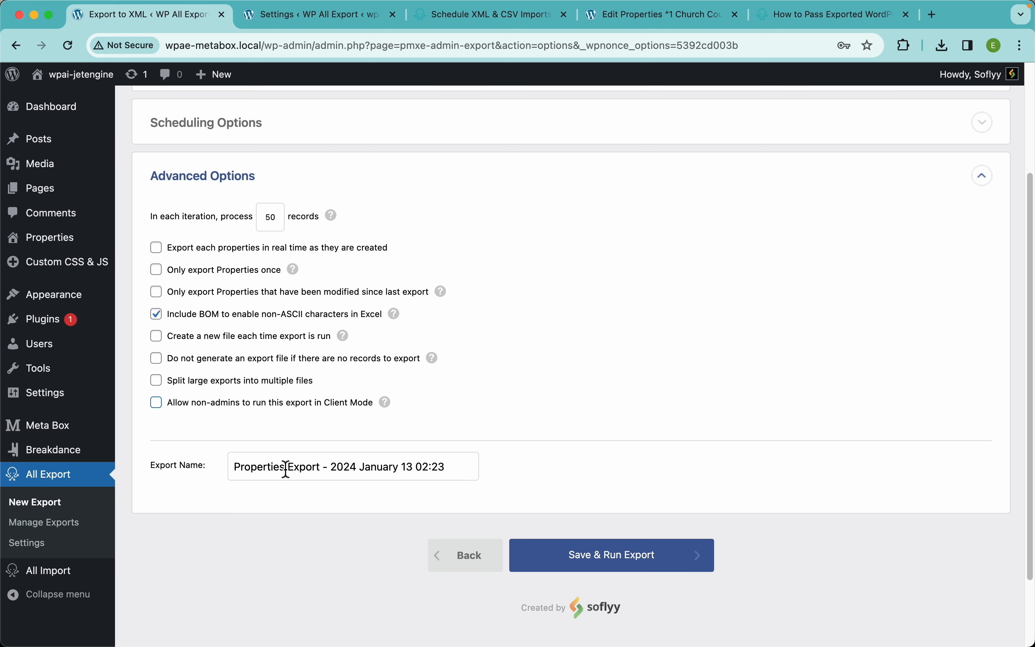
triple_click(349, 467)
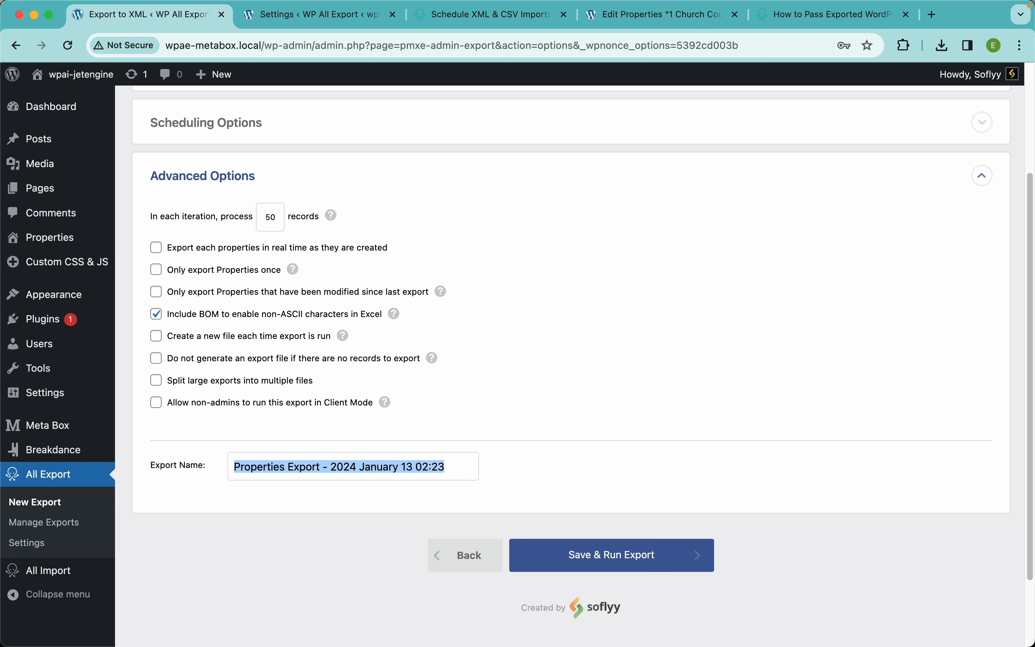
click(333, 471)
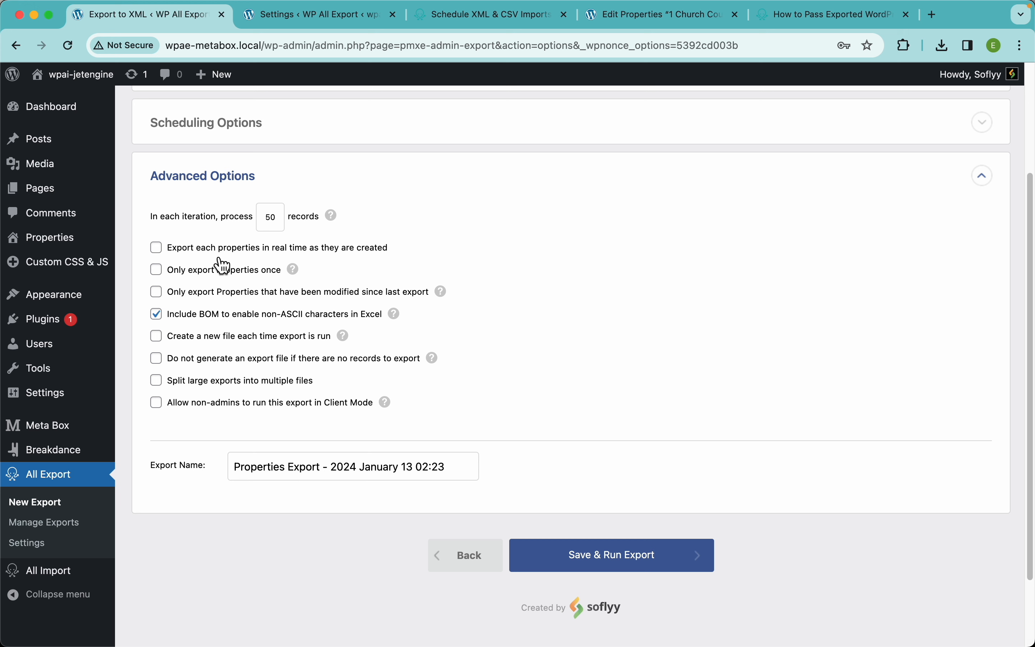
Save and run the export of 75 properties, then download and open the CSV
click(608, 564)
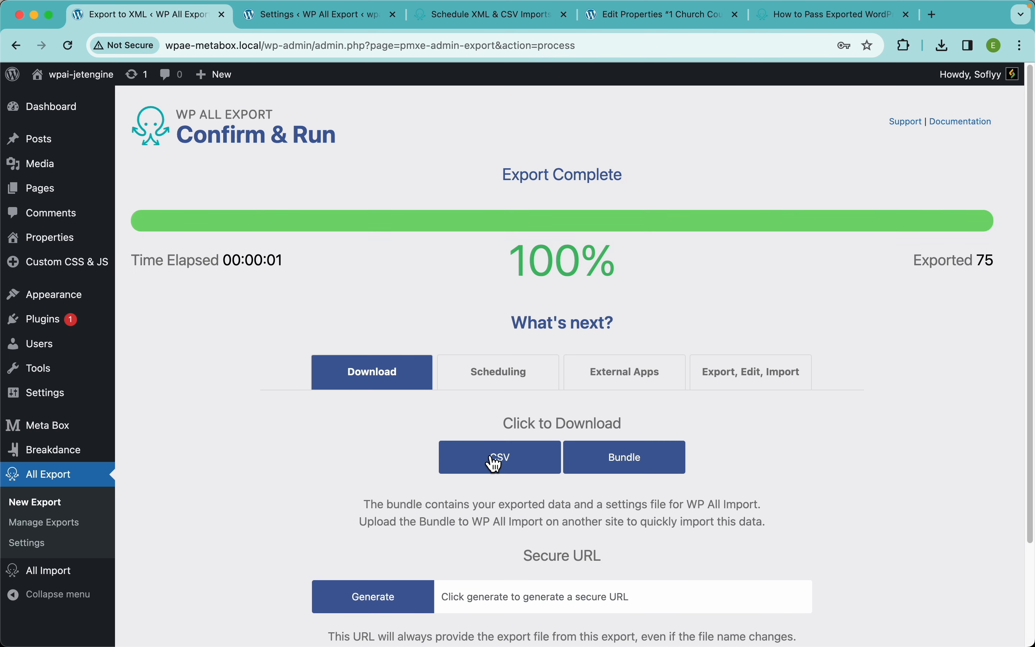
click(497, 460)
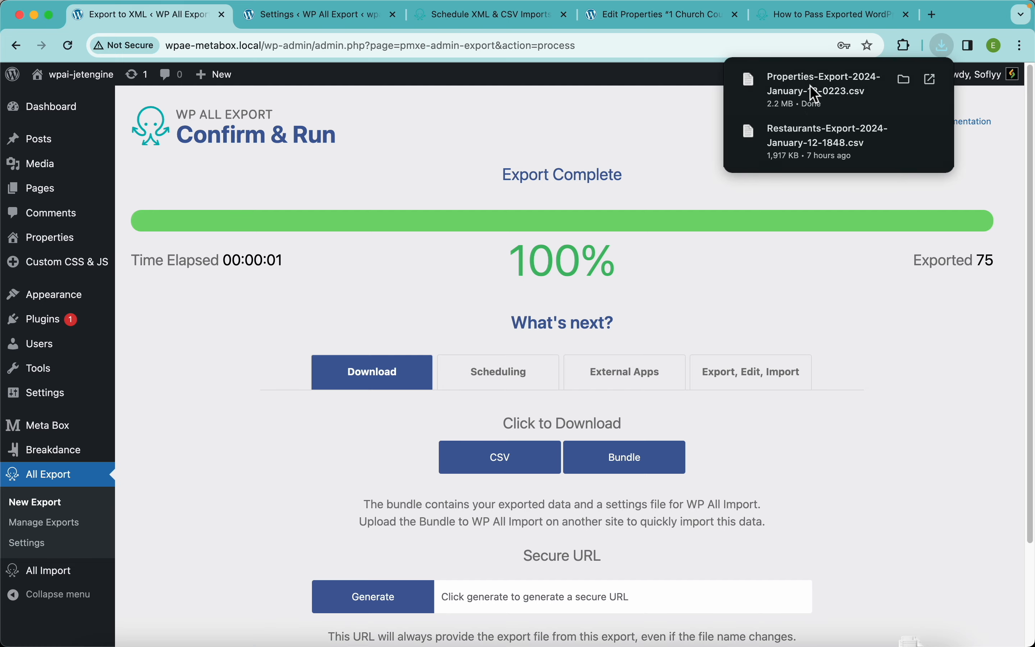
click(766, 92)
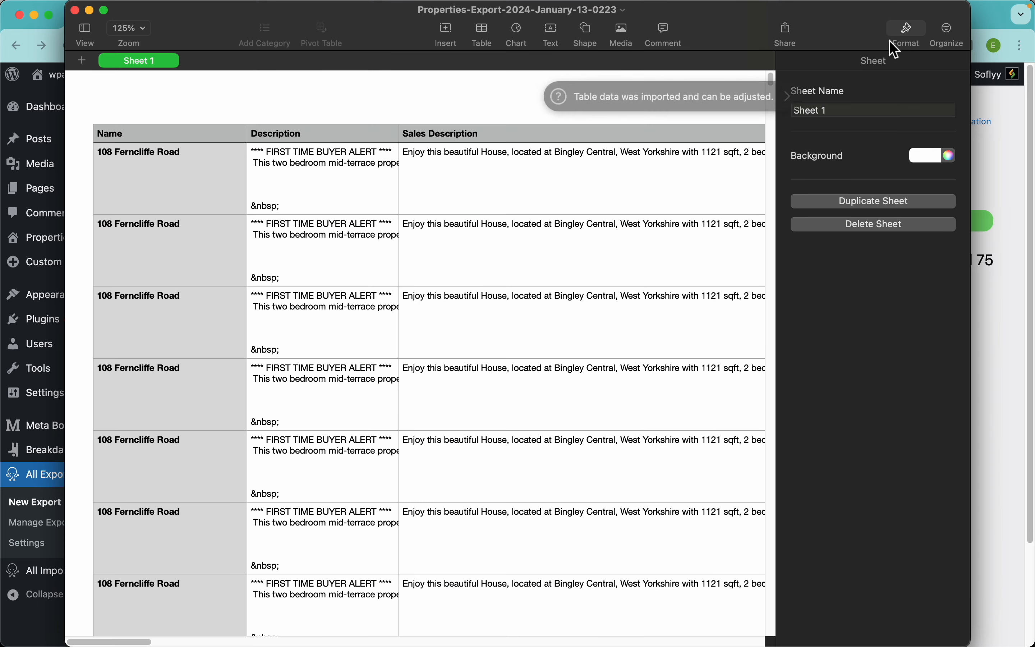
Hide the Format sidebar, scroll through every properties column in Numbers, then return to Chrome
click(897, 44)
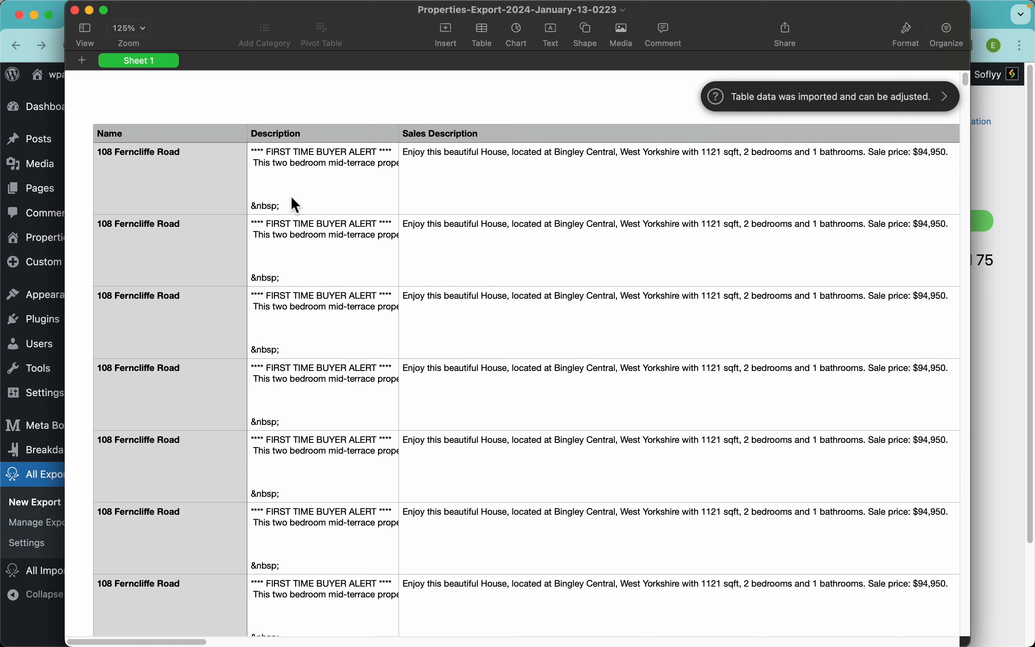
scroll(490, 156, right, 10)
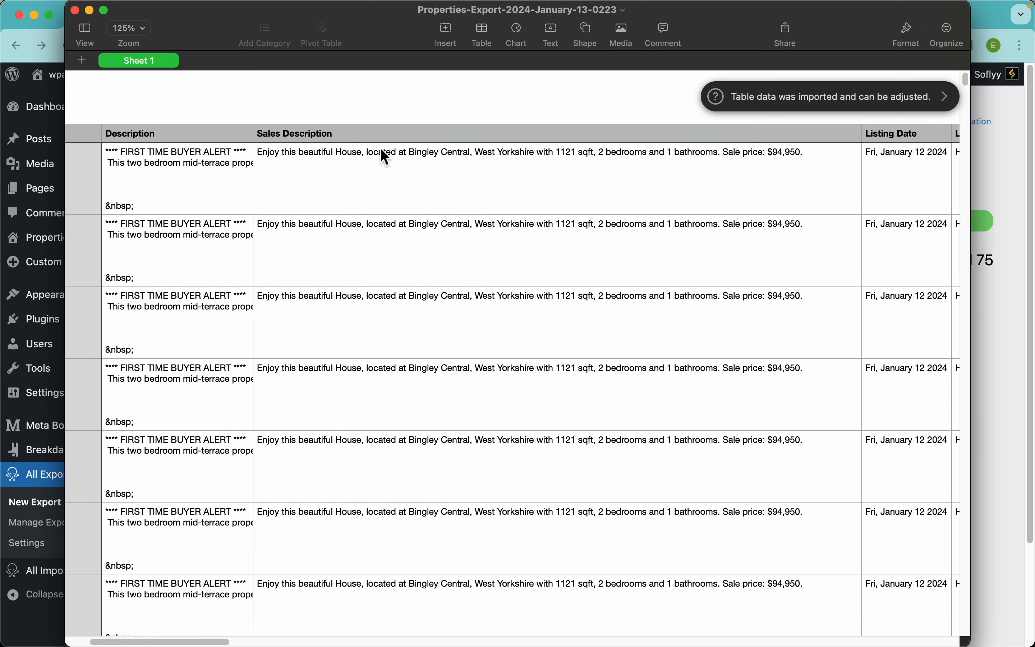
scroll(585, 197, right, 6)
scroll(434, 172, right, 10)
scroll(677, 296, right, 10)
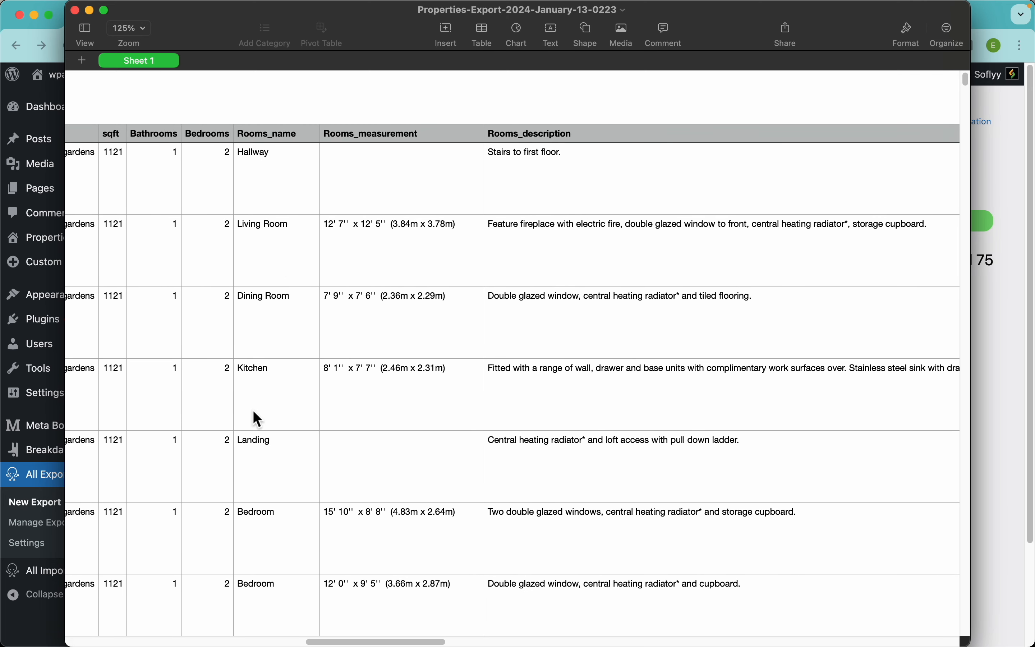
scroll(731, 344, right, 10)
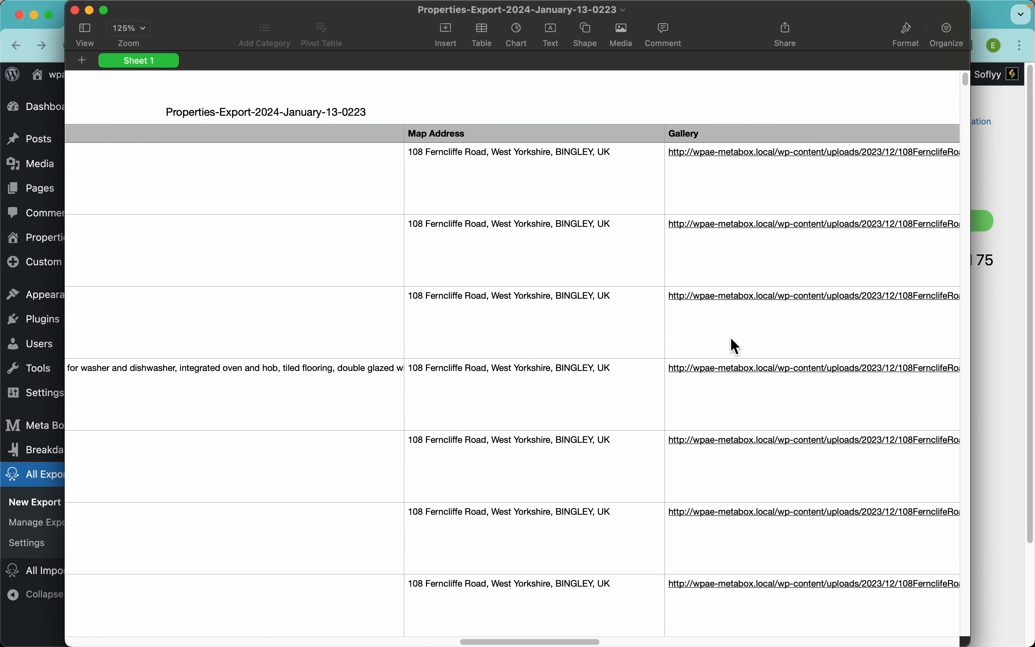
scroll(731, 345, right, 3)
scroll(659, 225, right, 10)
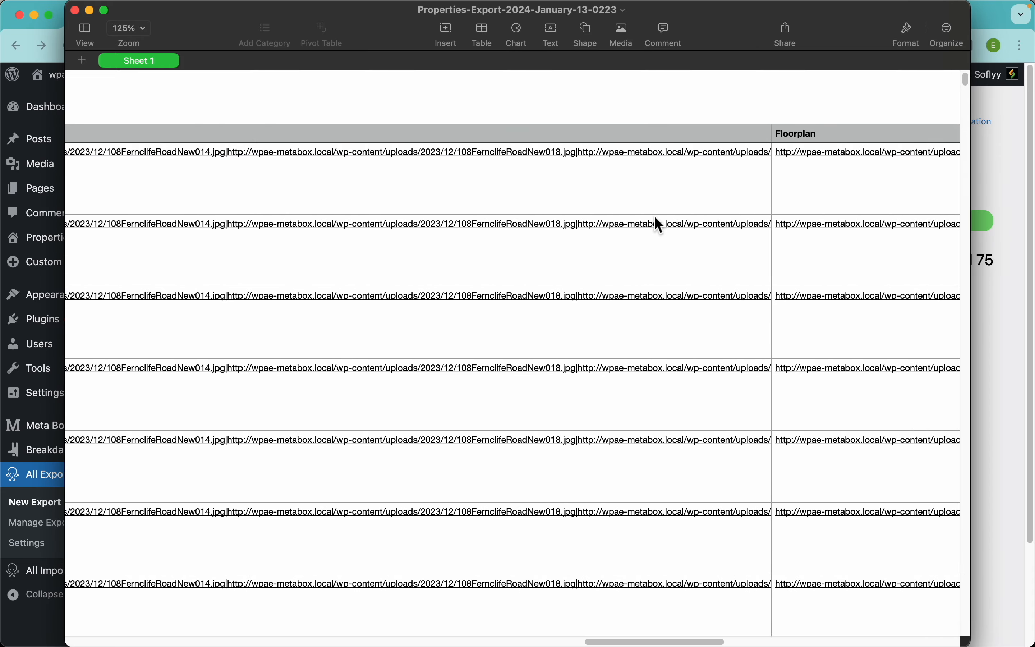
scroll(659, 225, right, 15)
scroll(754, 257, left, 20)
scroll(754, 257, down, 20)
drag(964, 171, 959, 73)
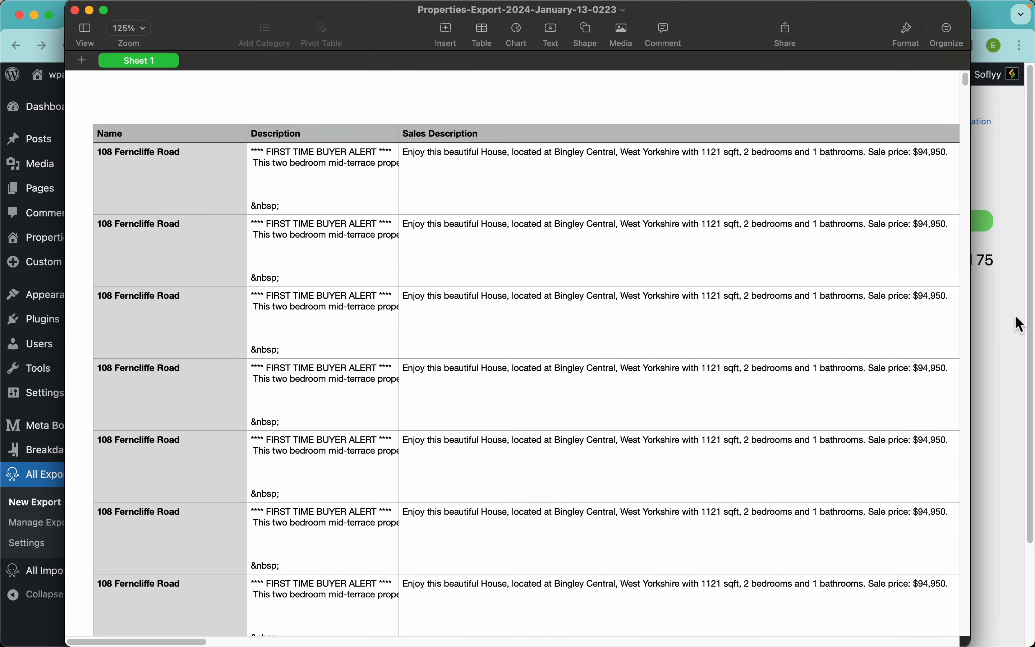
click(1021, 324)
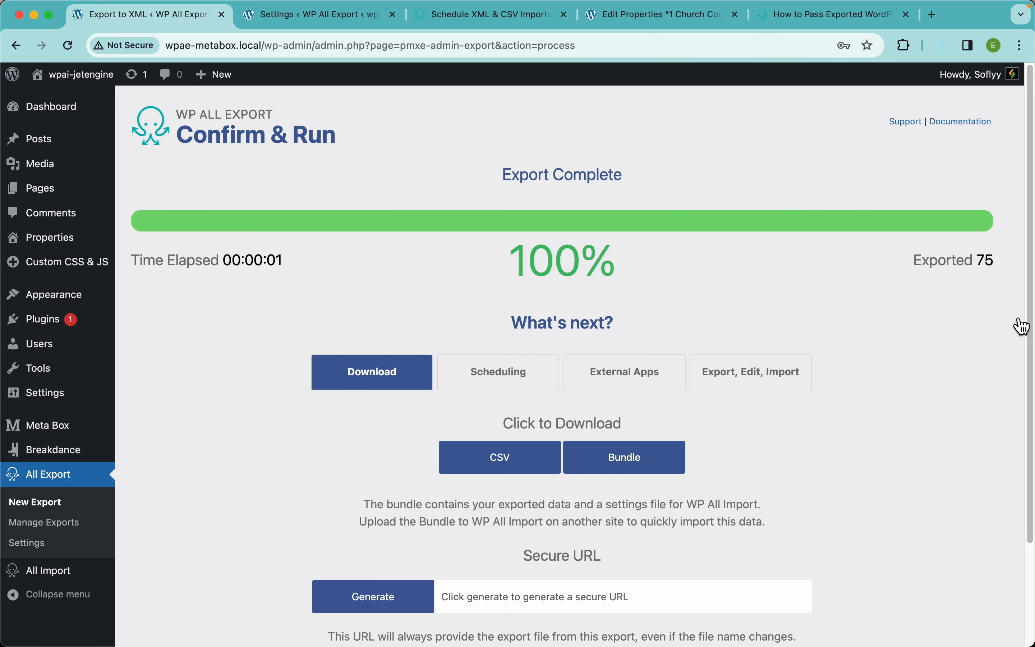